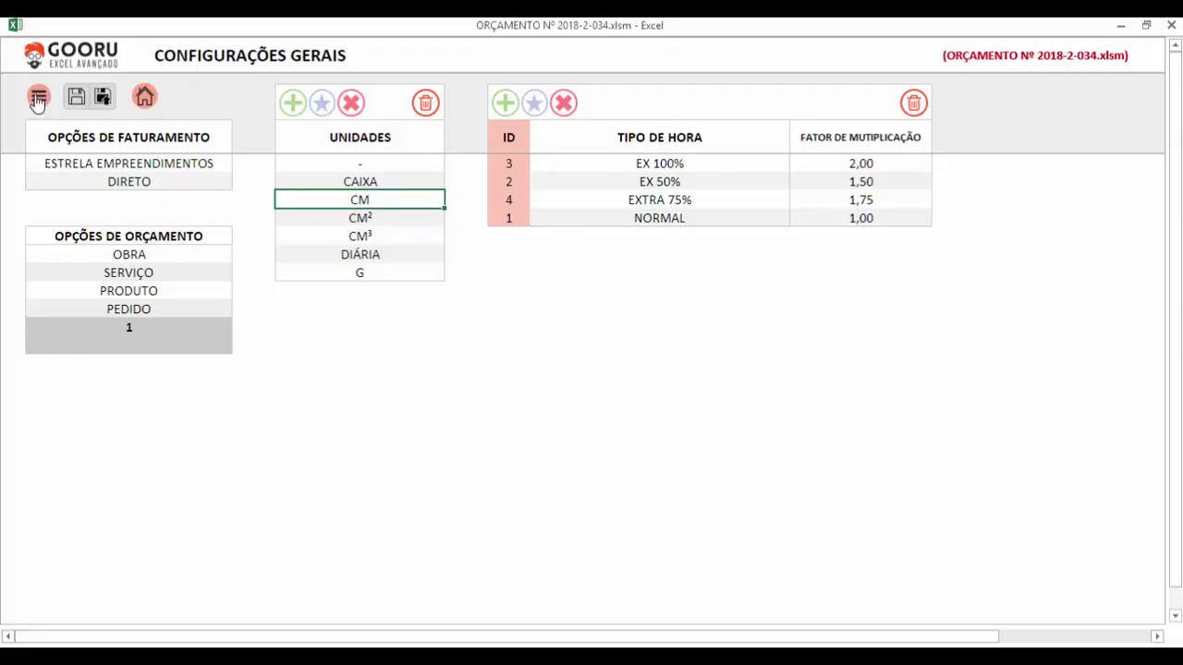
Review the configuration, table and report categories in the general menu and open the Fases table
click(38, 98)
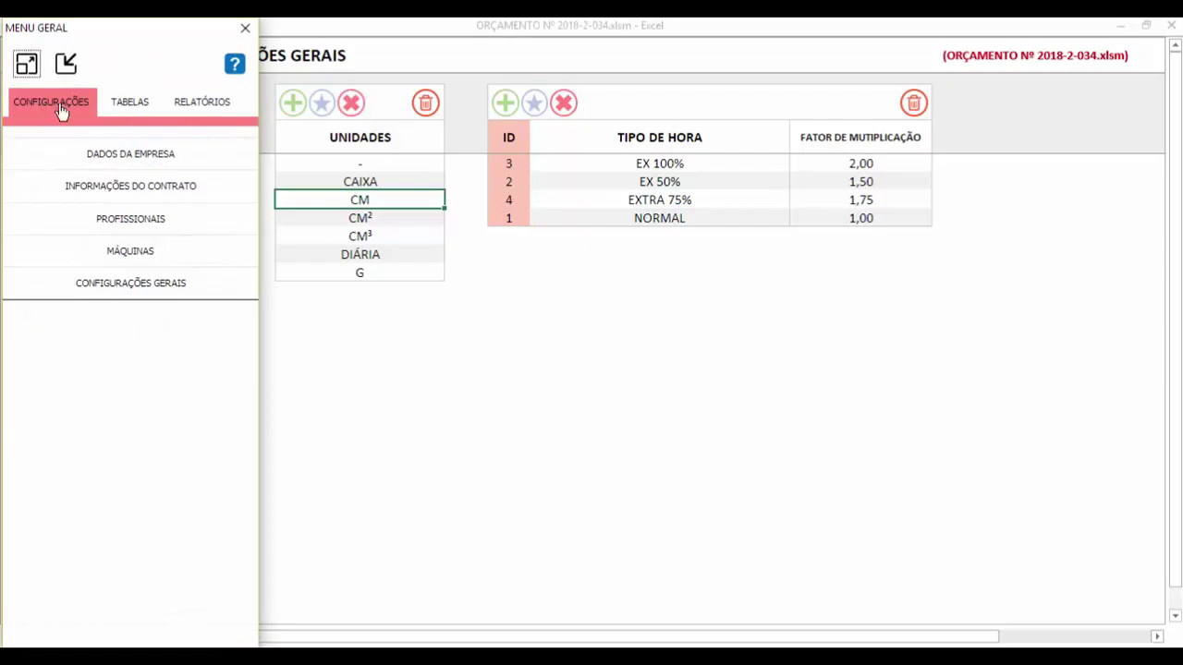
click(113, 105)
click(220, 109)
click(118, 108)
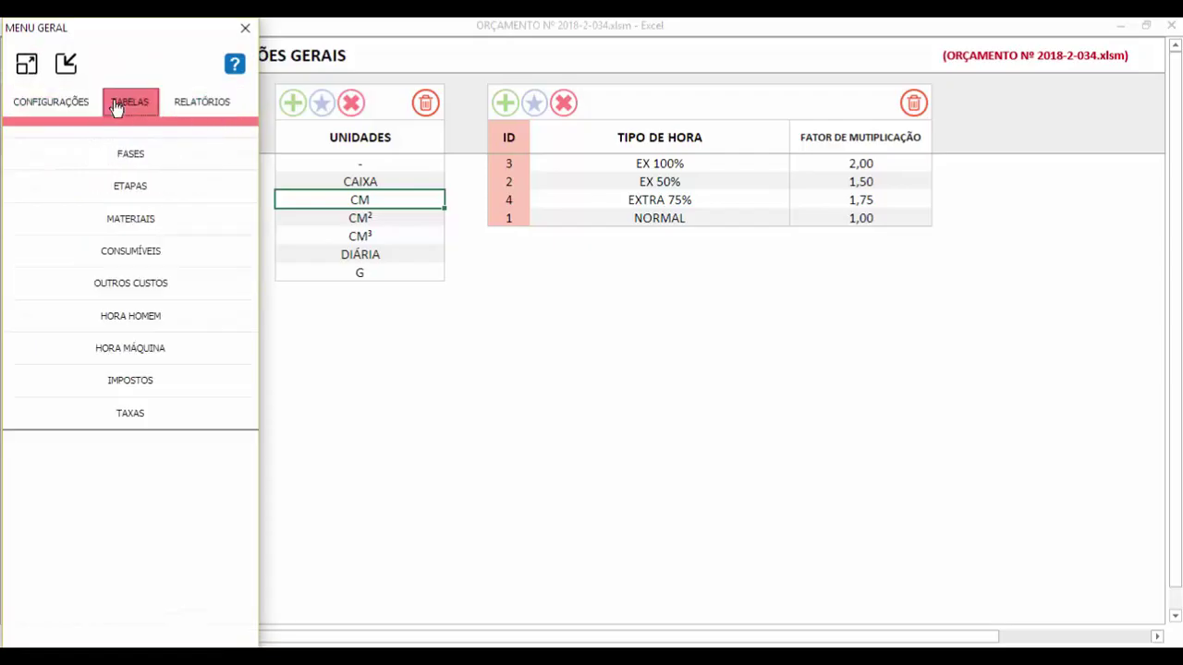
click(46, 108)
click(113, 111)
click(198, 108)
click(155, 107)
click(74, 109)
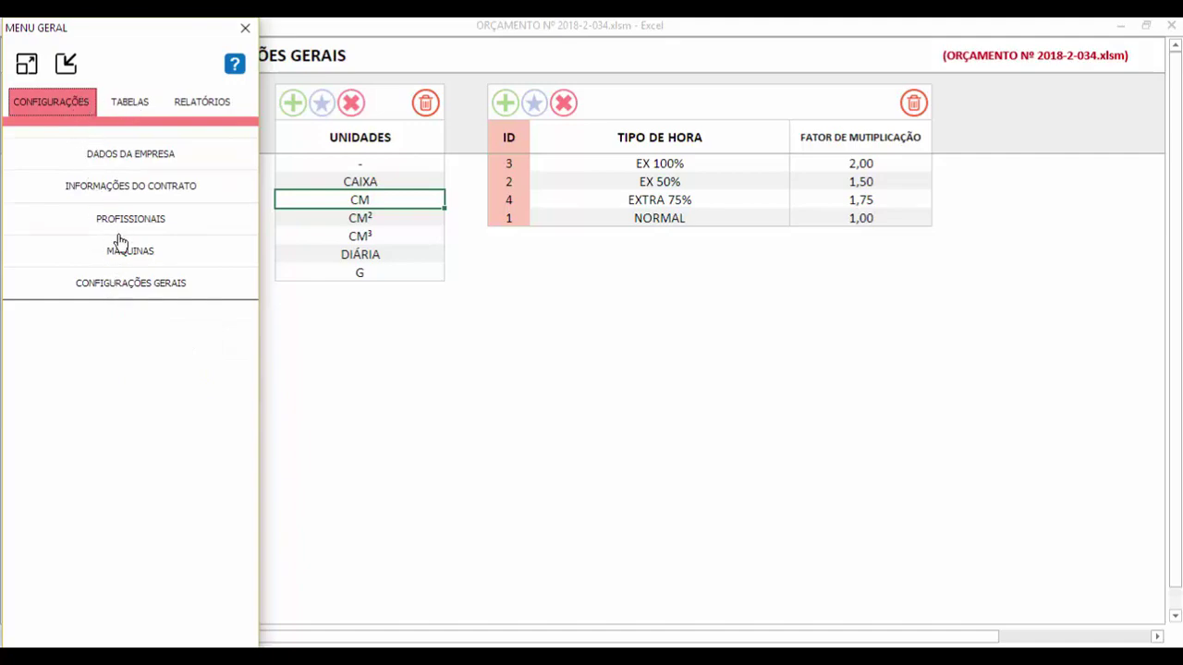
click(132, 105)
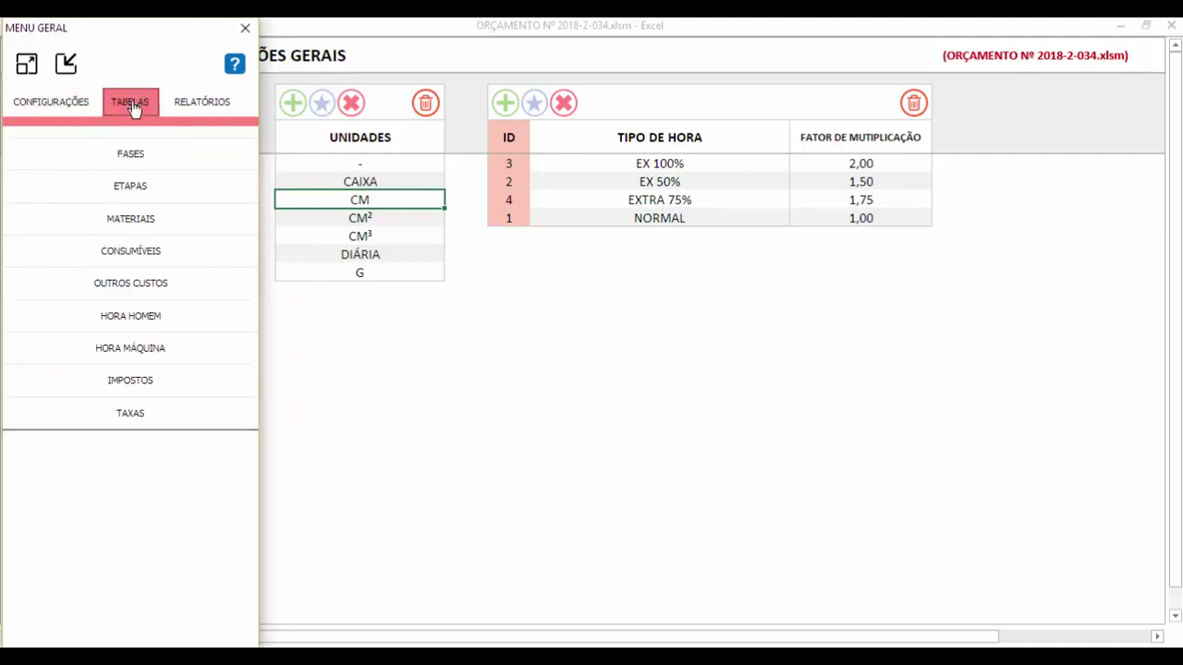
click(145, 159)
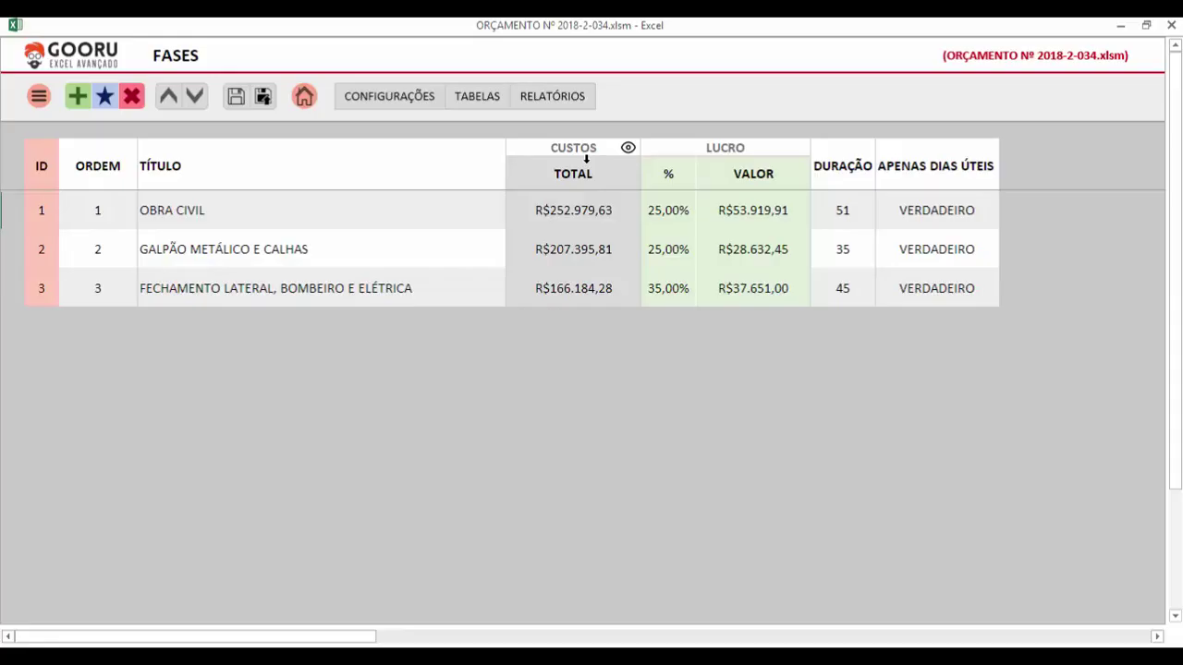
Examine the total cost of each phase in the Fases table
click(594, 210)
click(592, 249)
click(589, 289)
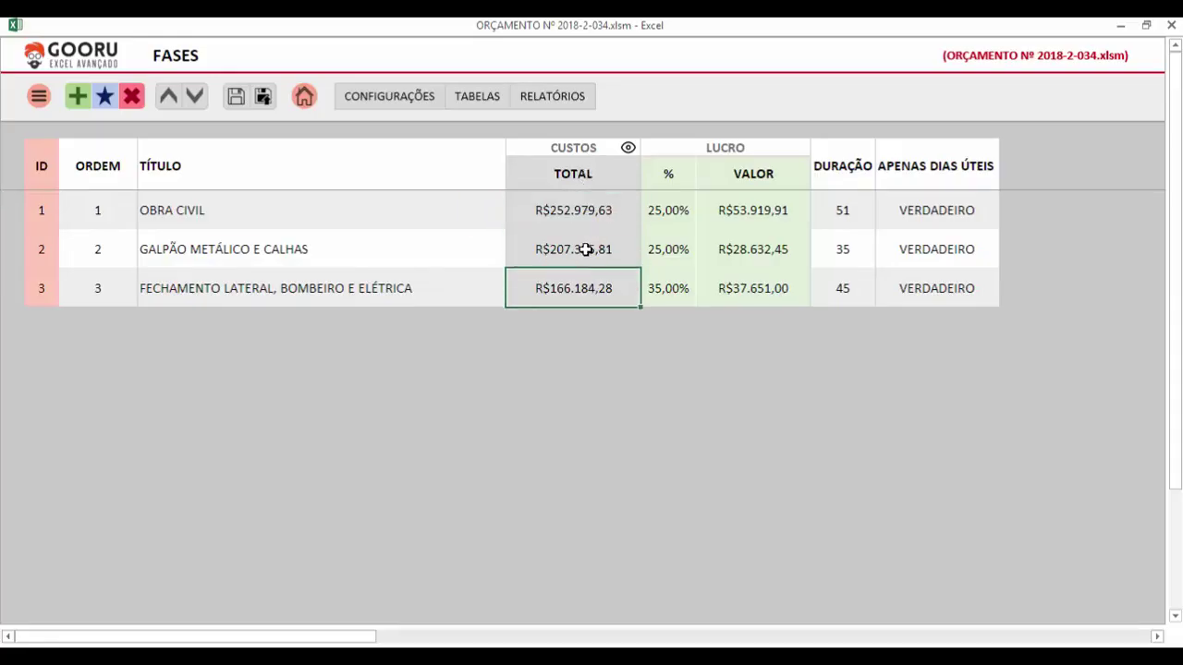
click(589, 249)
click(586, 211)
click(584, 248)
click(583, 288)
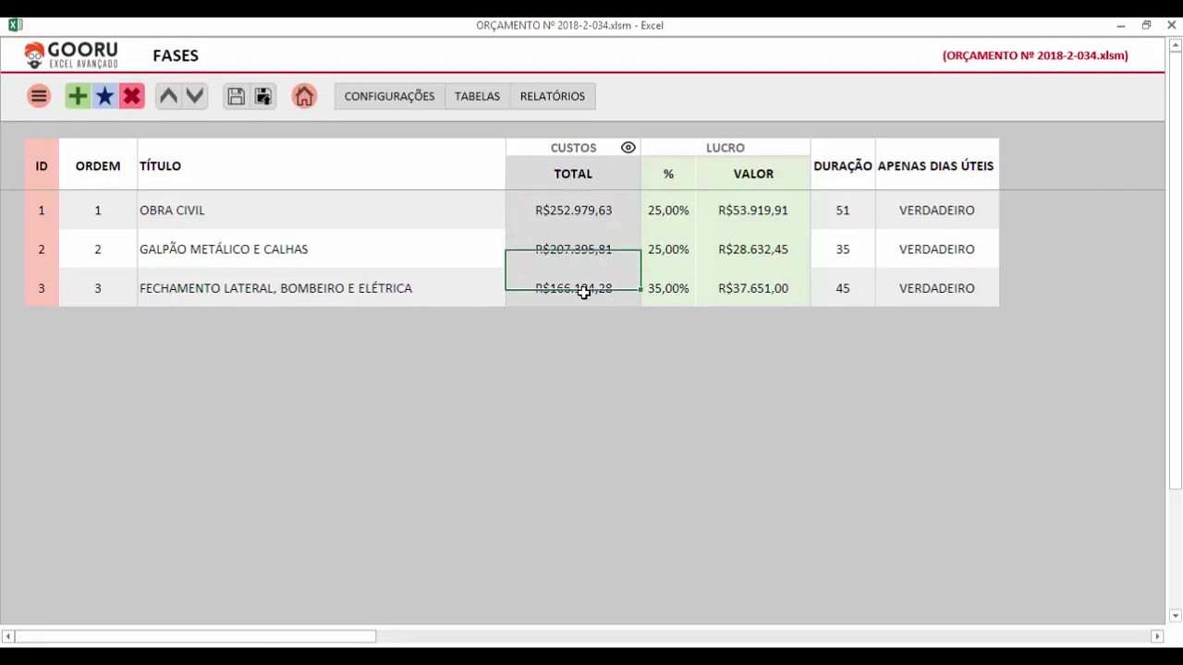
click(591, 248)
click(592, 205)
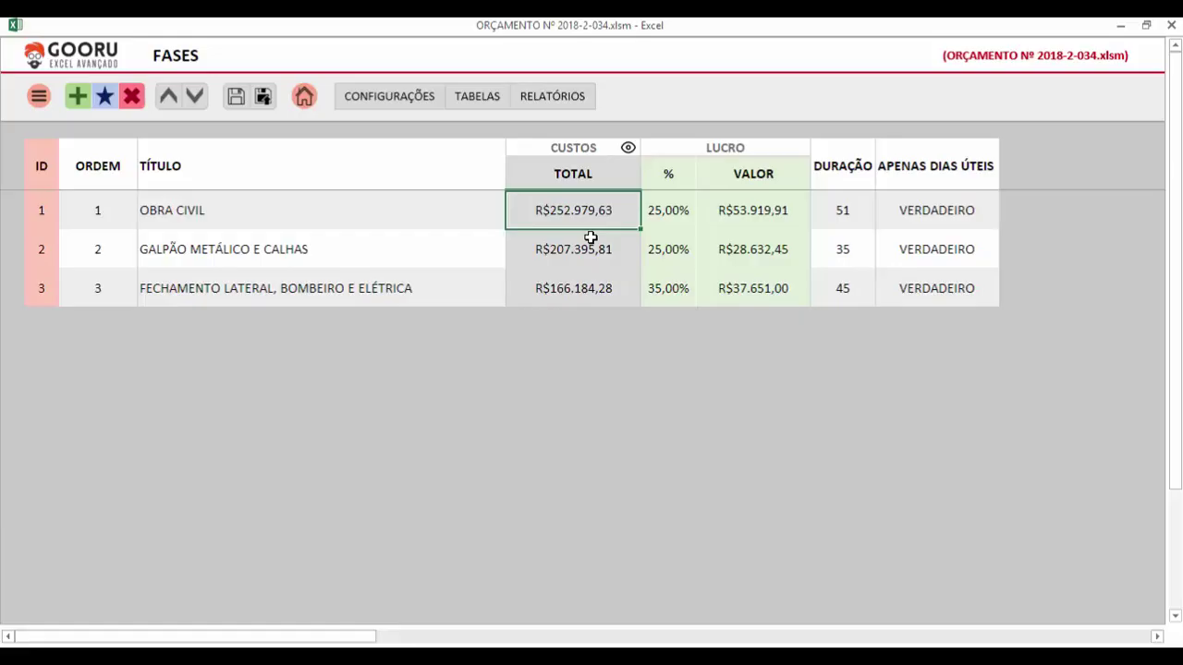
Examine the profit percentage assigned to each phase
click(683, 207)
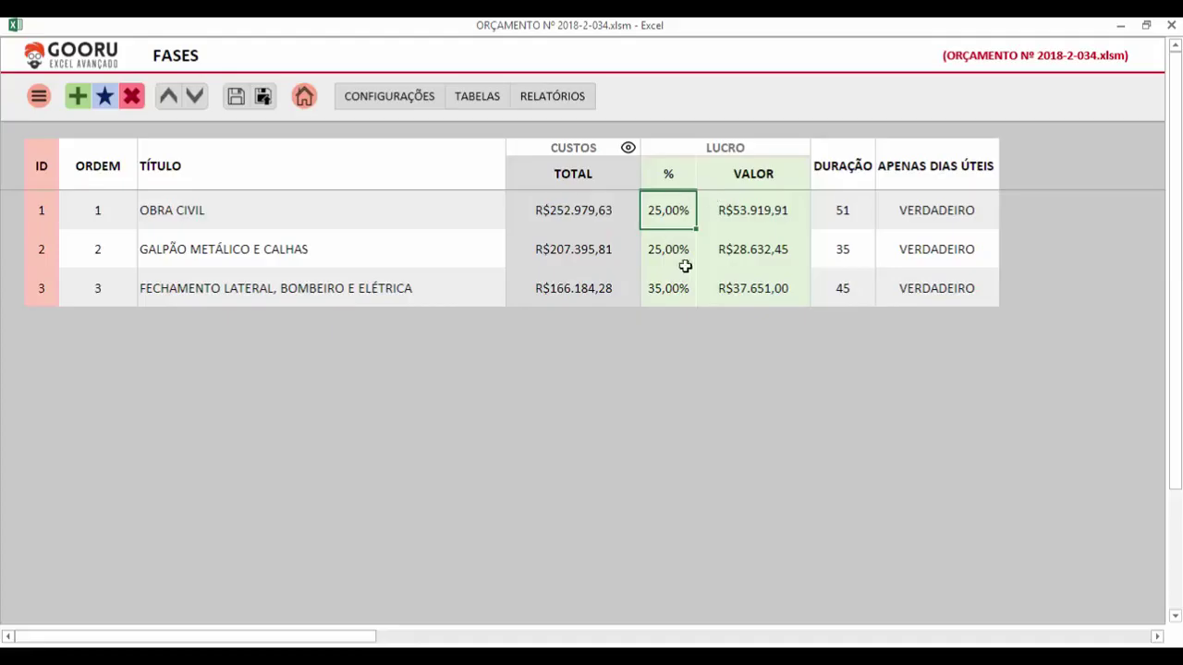
click(680, 248)
click(681, 294)
click(684, 259)
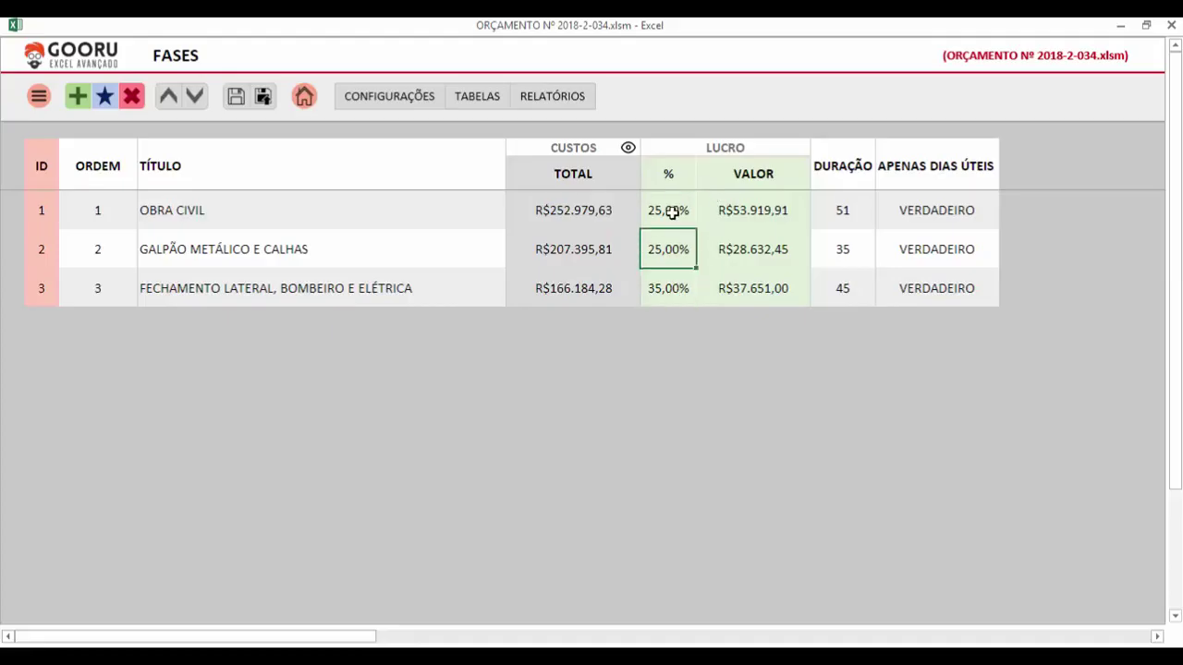
click(672, 212)
click(674, 242)
click(678, 285)
click(681, 251)
click(685, 220)
Examine the profit value of each of the three phases
click(748, 212)
click(748, 252)
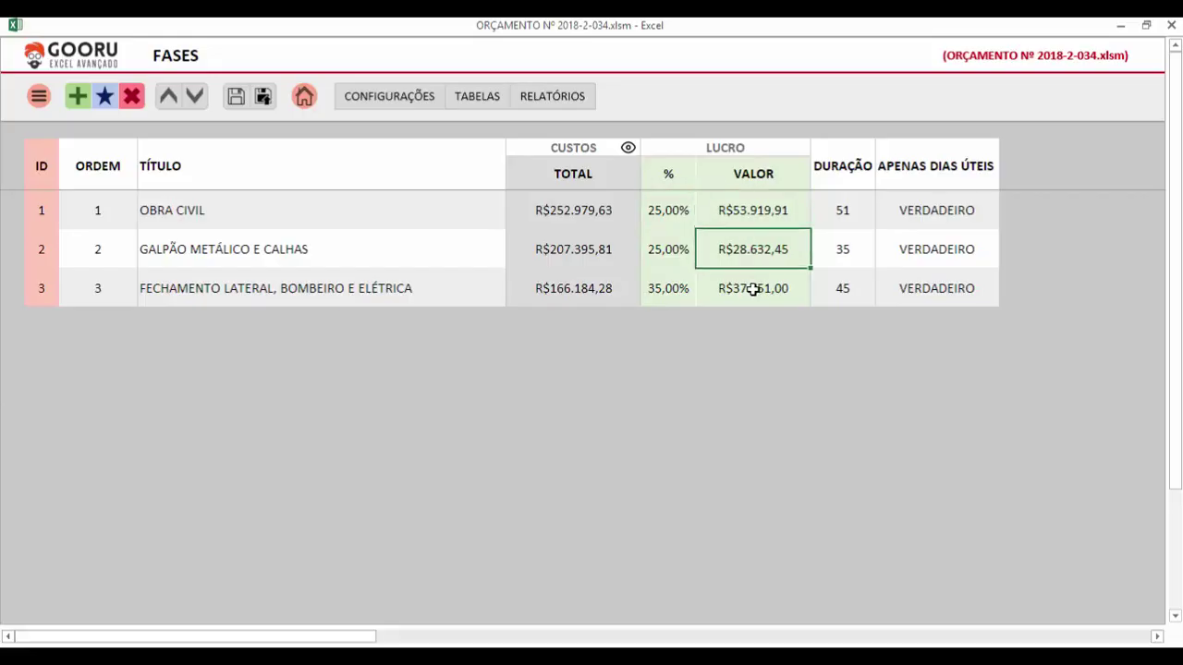
click(753, 289)
click(760, 257)
click(763, 215)
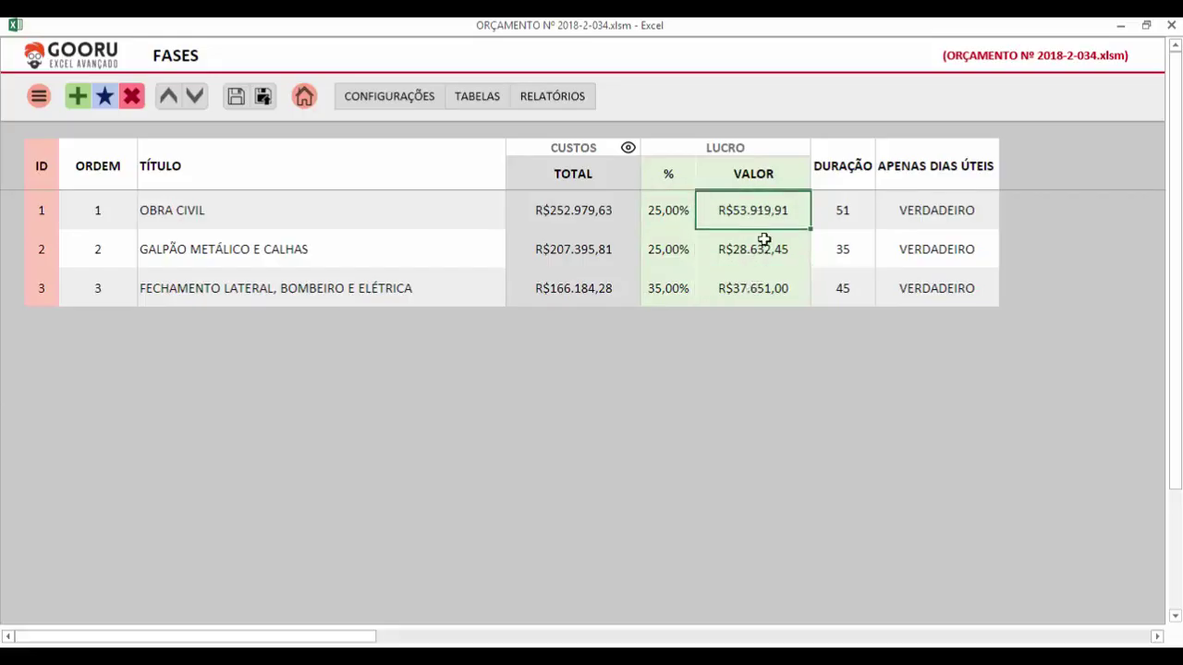
Check each phase's duration and the business-days-only setting of the OBRA CIVIL phase
click(849, 211)
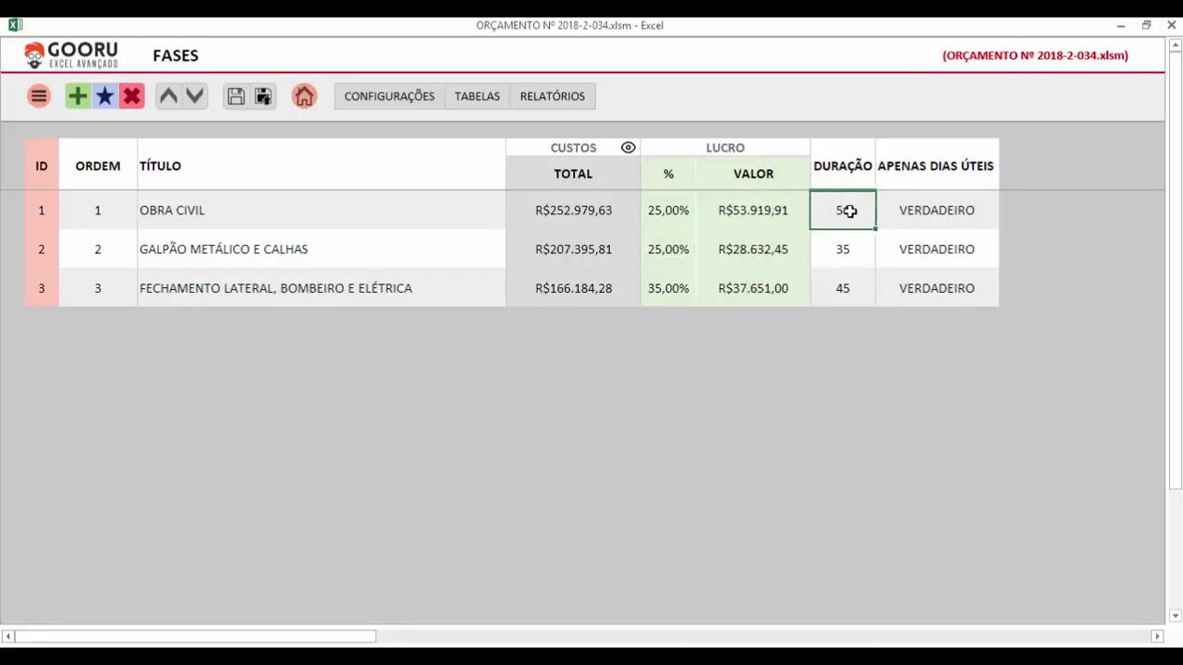
click(842, 248)
click(841, 285)
click(844, 249)
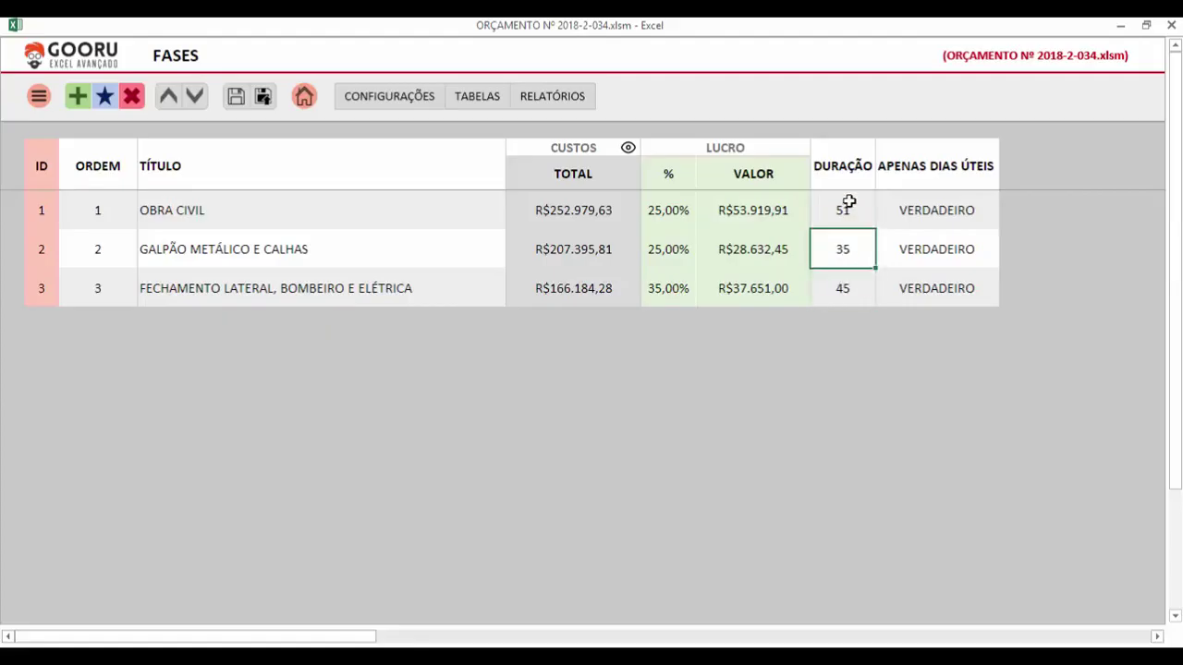
click(848, 205)
click(919, 199)
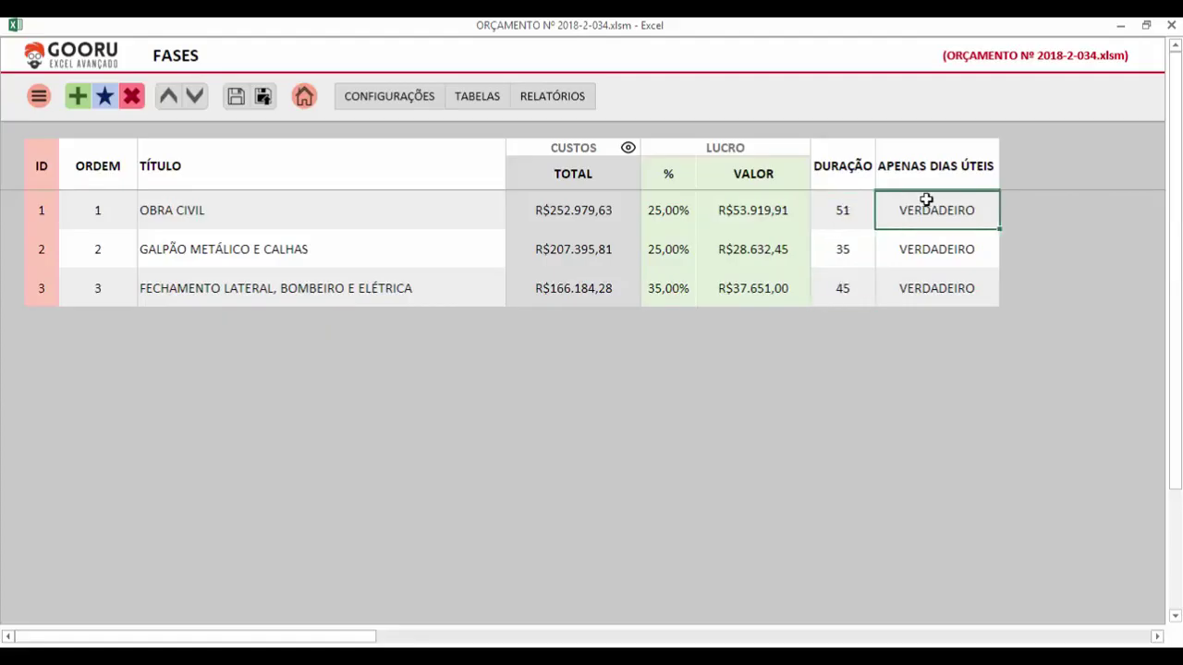
Expand the cost breakdown by category, review it through to the taxes and fees, and collapse it again
click(627, 150)
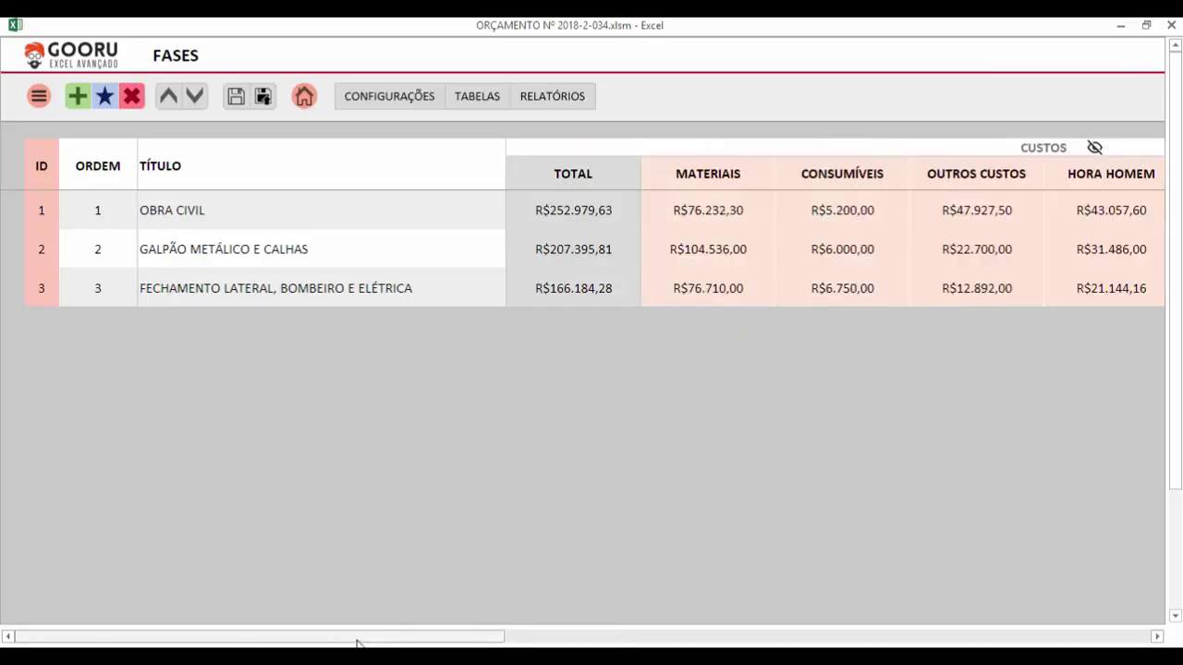
drag(358, 637, 518, 639)
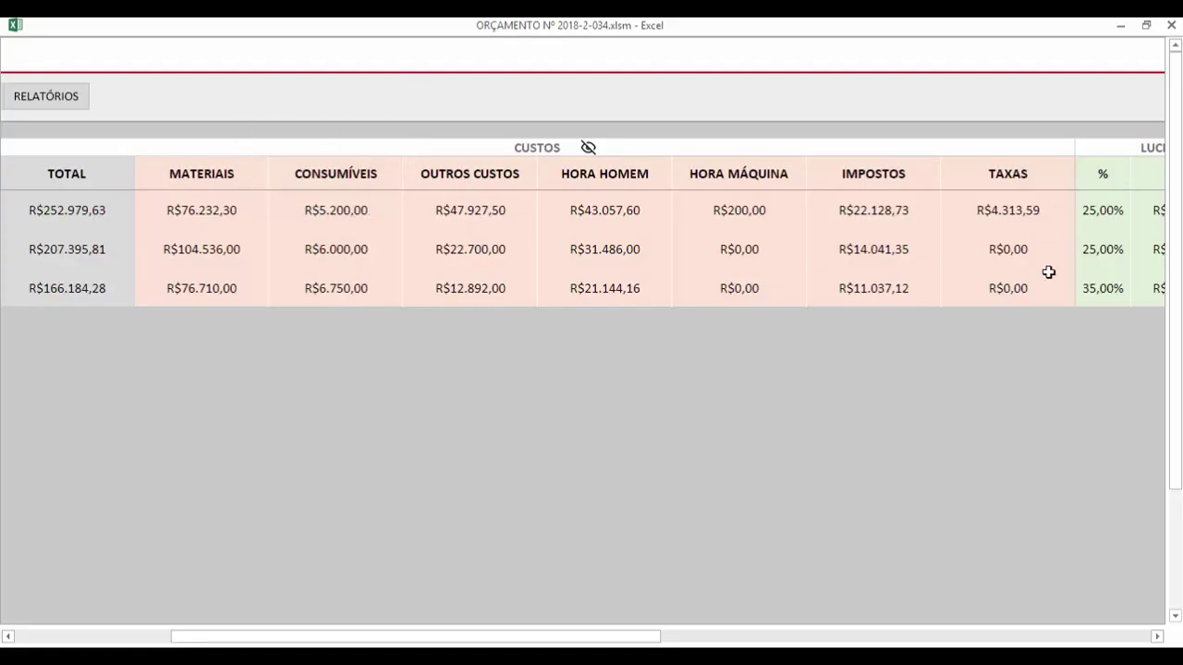
click(588, 149)
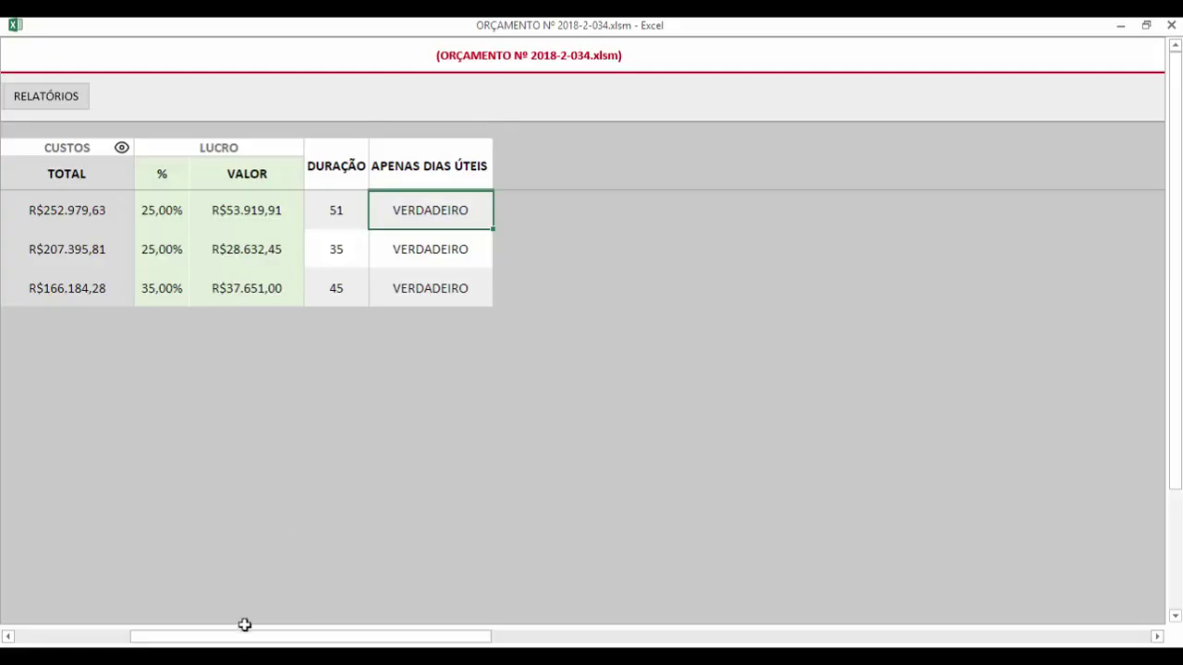
drag(237, 638, 139, 637)
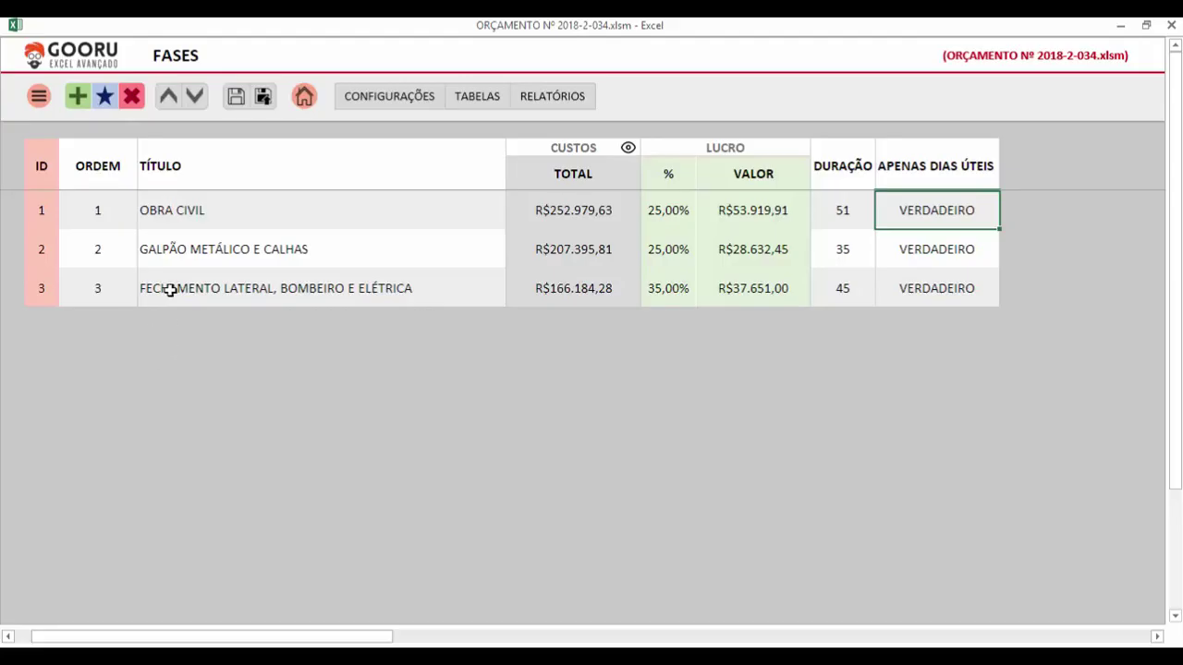
Start registering a new phase titled ACABAMENTO with a 35% profit margin
click(79, 98)
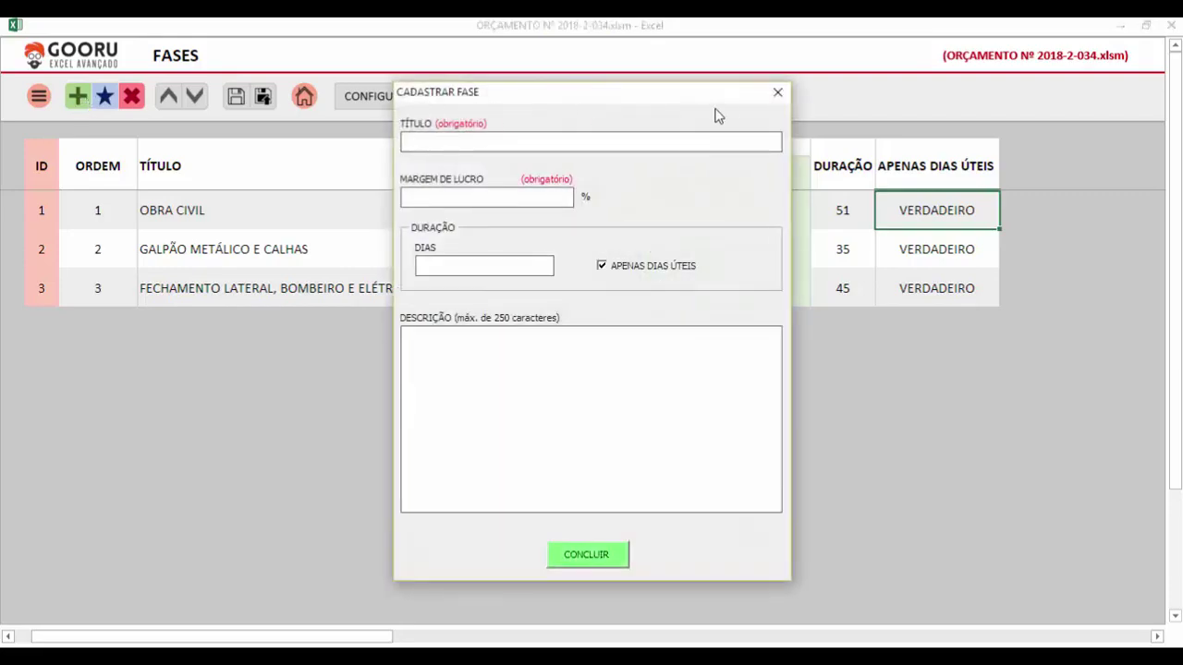
click(778, 93)
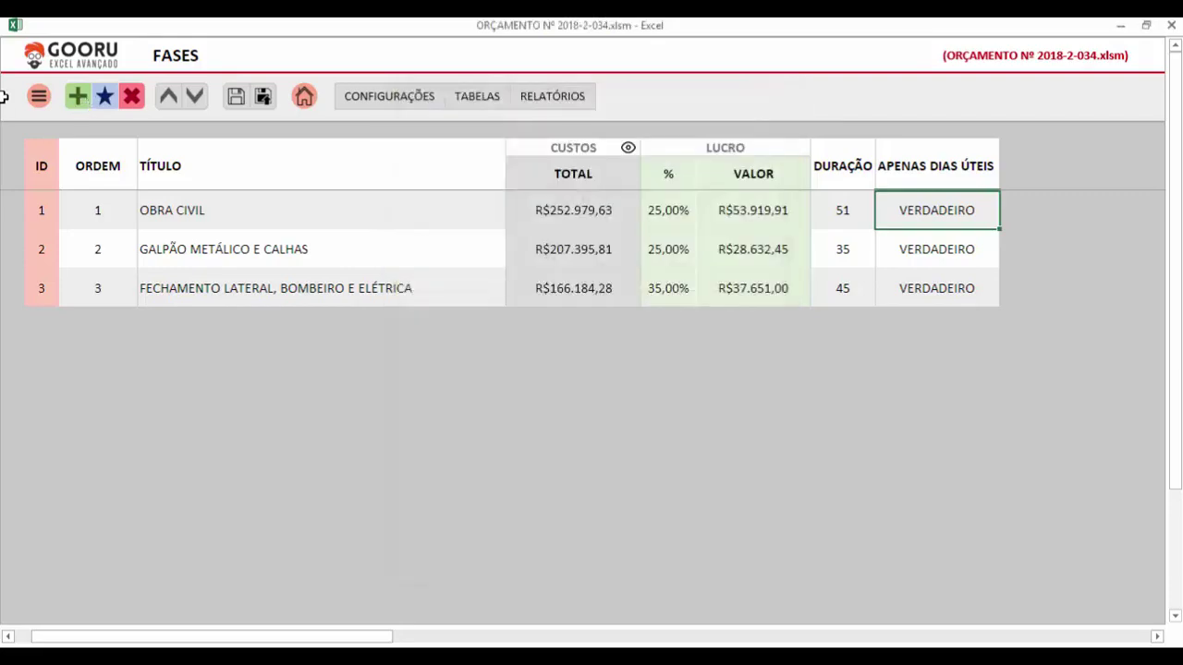
click(80, 104)
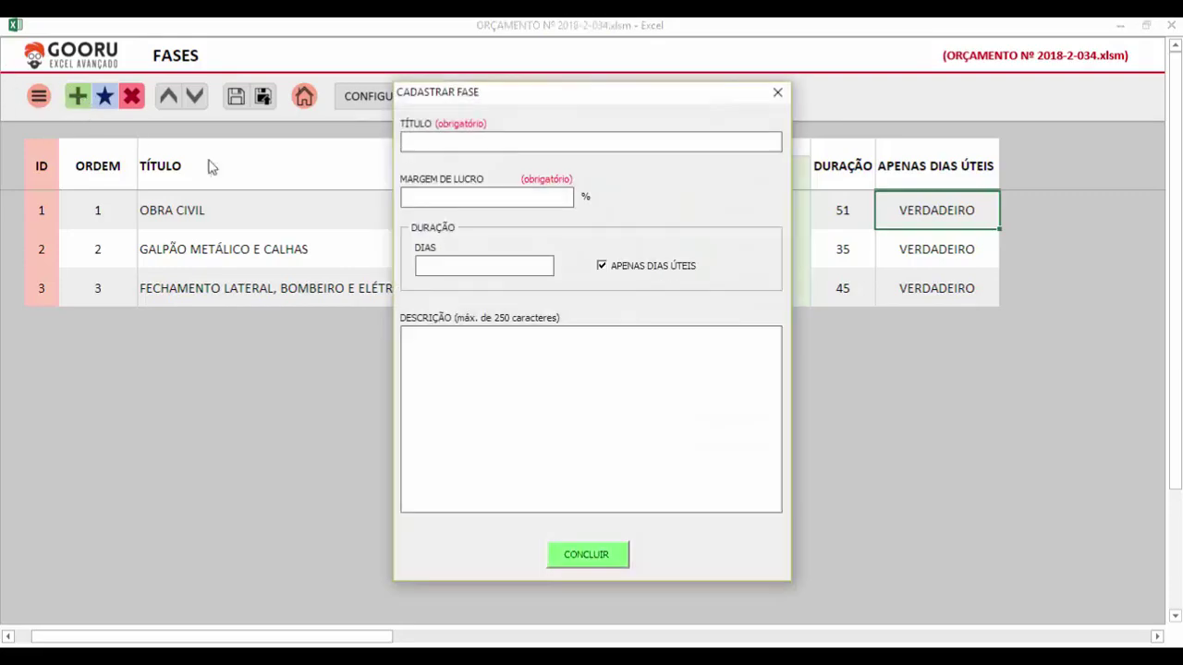
drag(531, 96, 566, 74)
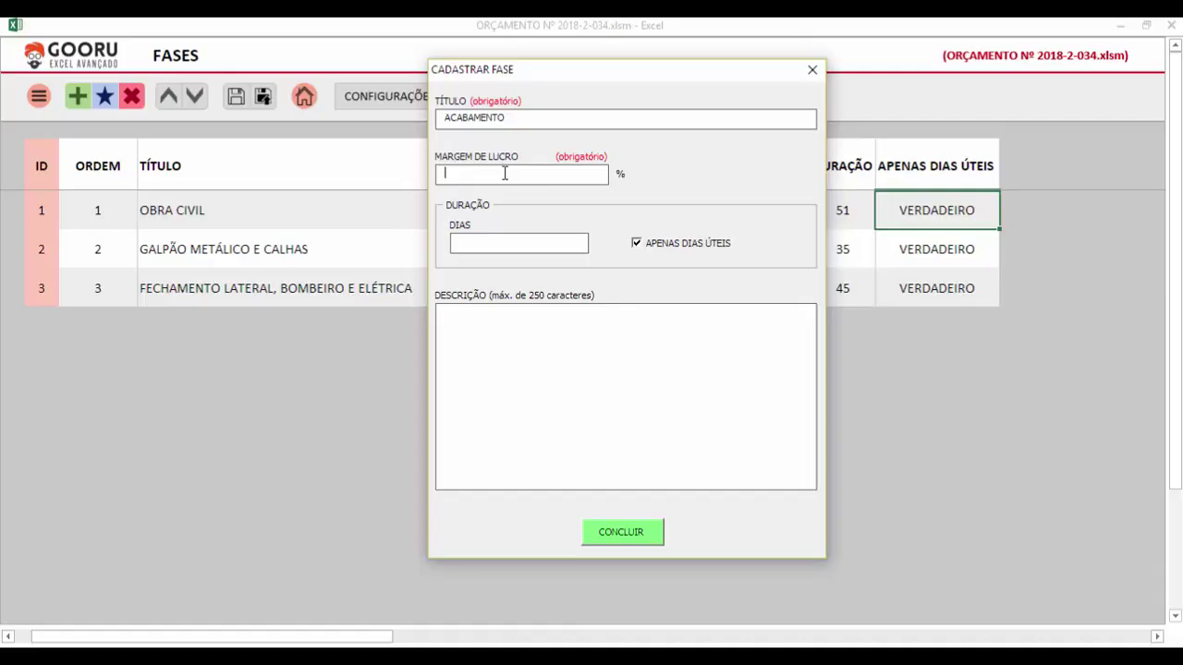
text(35)
Set the new phase's duration to 5 days, keeping the business-days-only option enabled
click(536, 245)
click(637, 245)
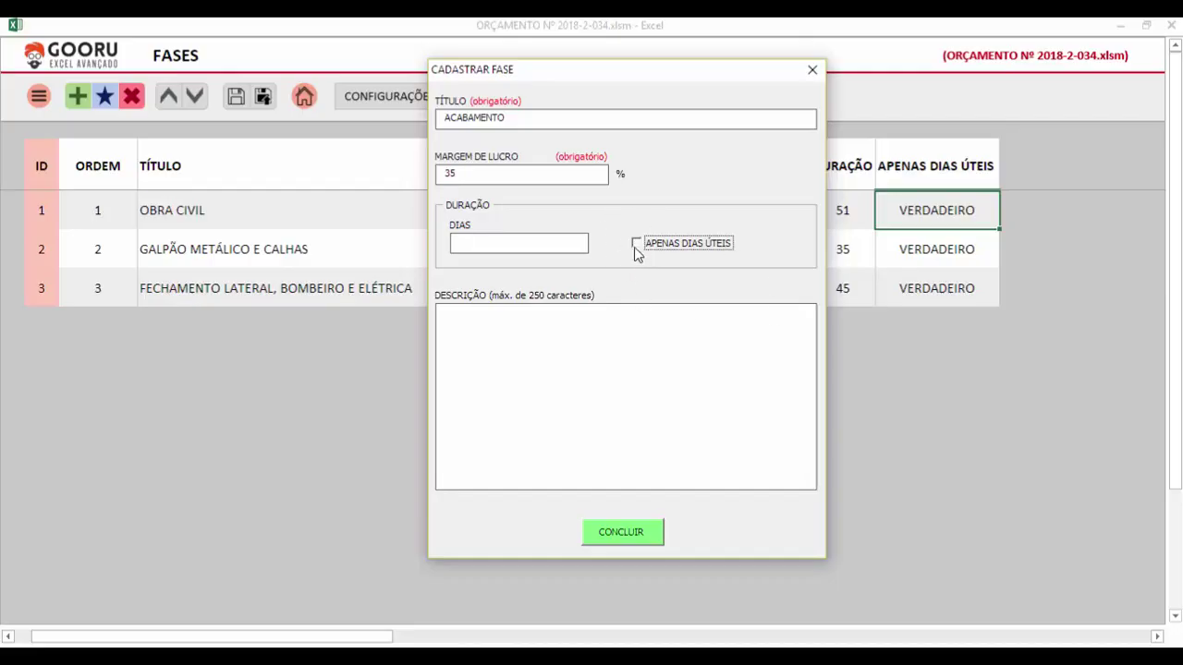
click(637, 248)
click(532, 242)
text(5)
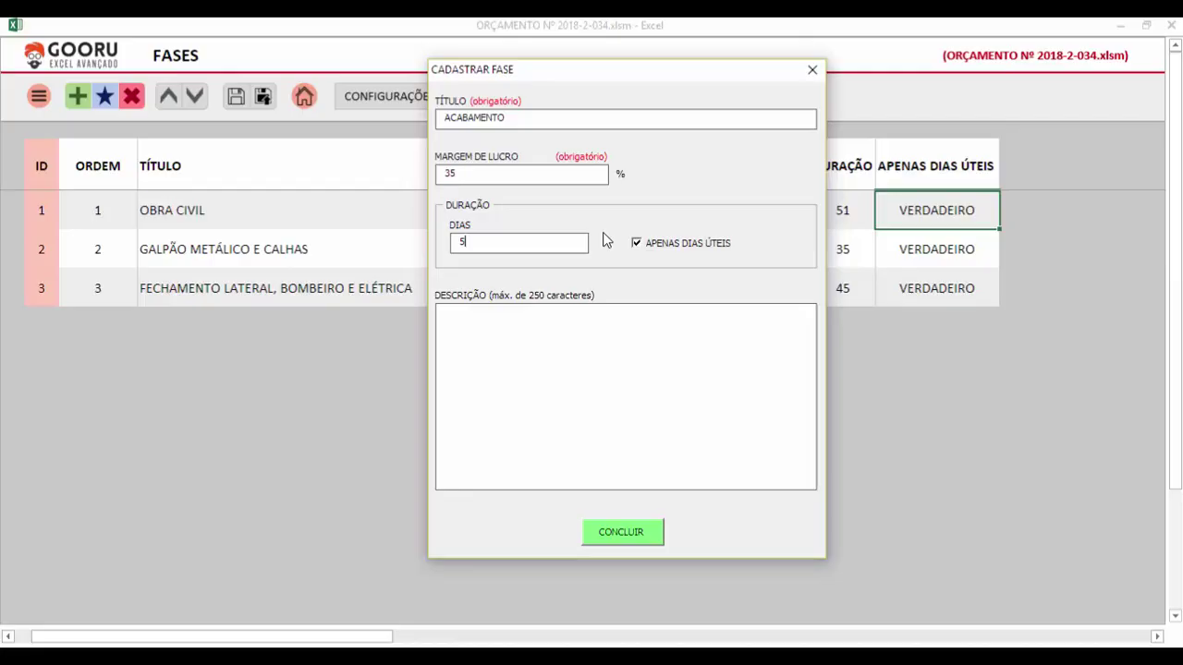
Save the ACABAMENTO phase without a description and close the registration form
click(571, 325)
mouse_move(621, 76)
mouse_down()
mouse_move(588, 58)
mouse_move(613, 57)
mouse_up()
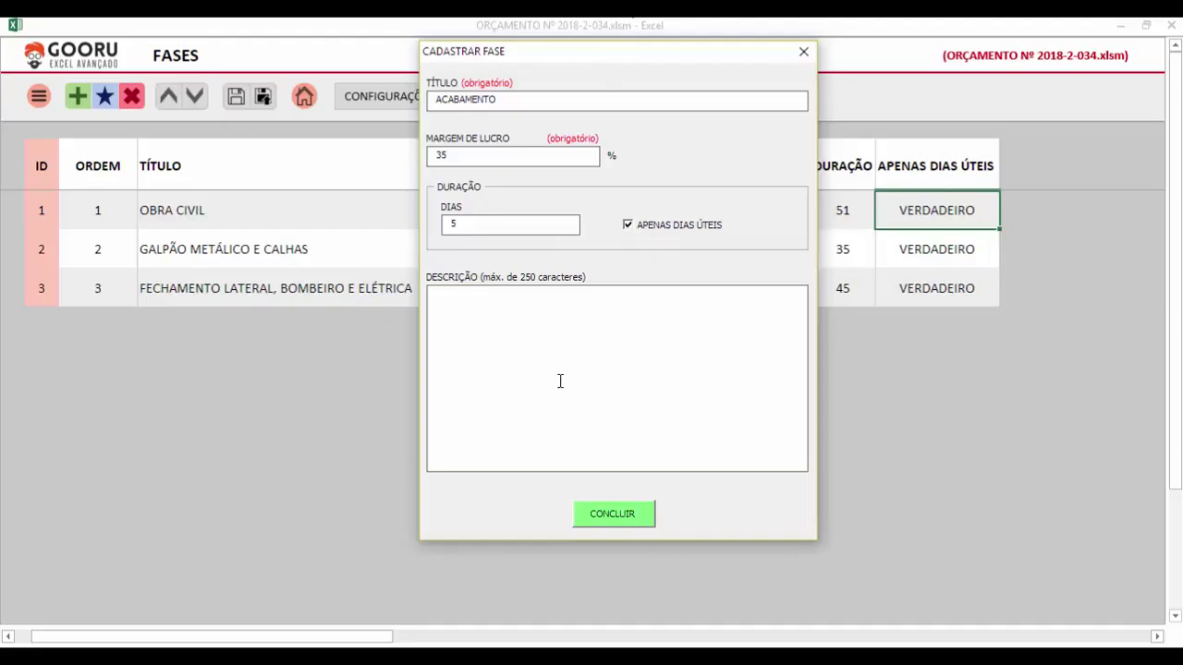
click(614, 520)
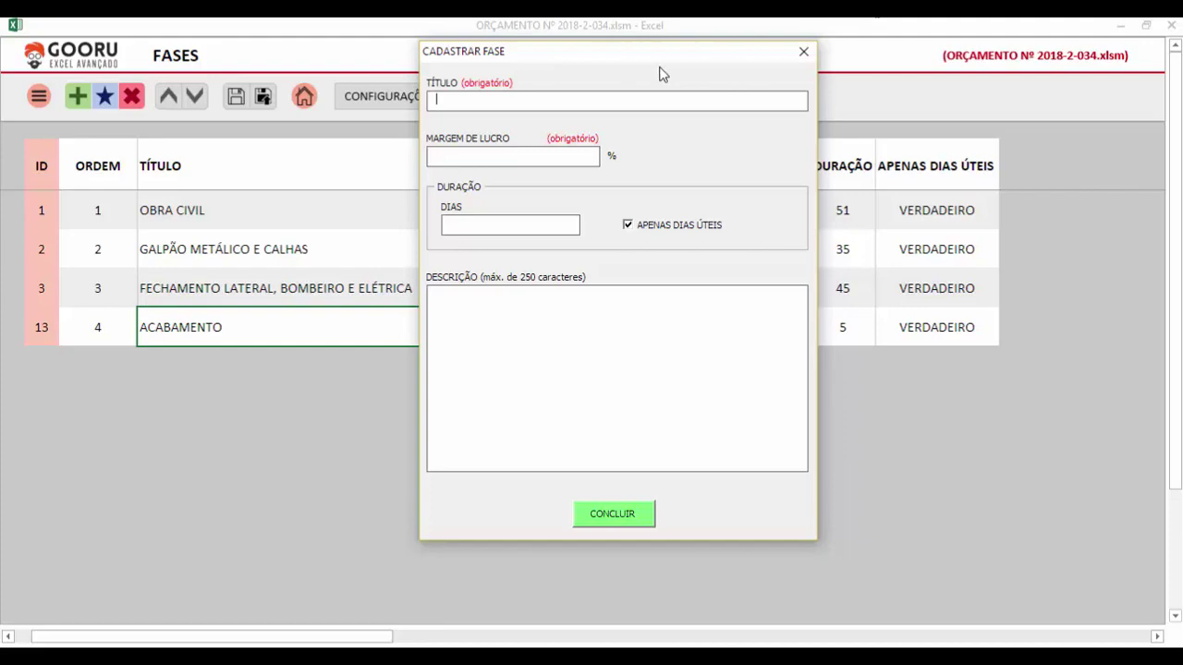
drag(607, 60, 619, 72)
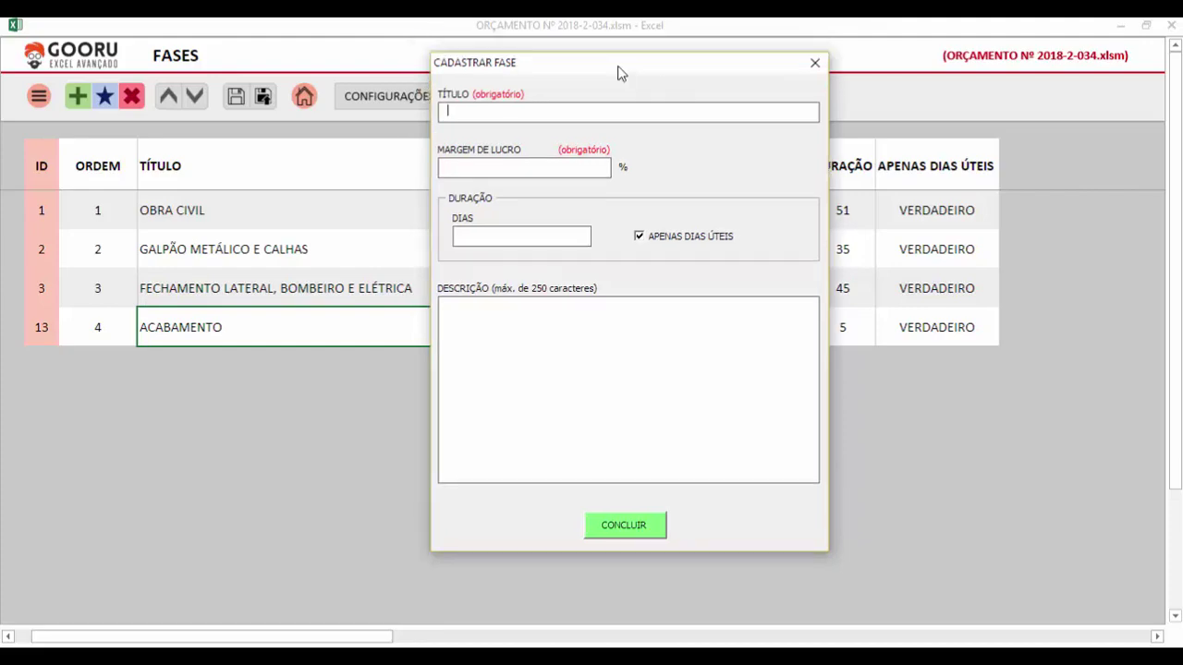
click(813, 64)
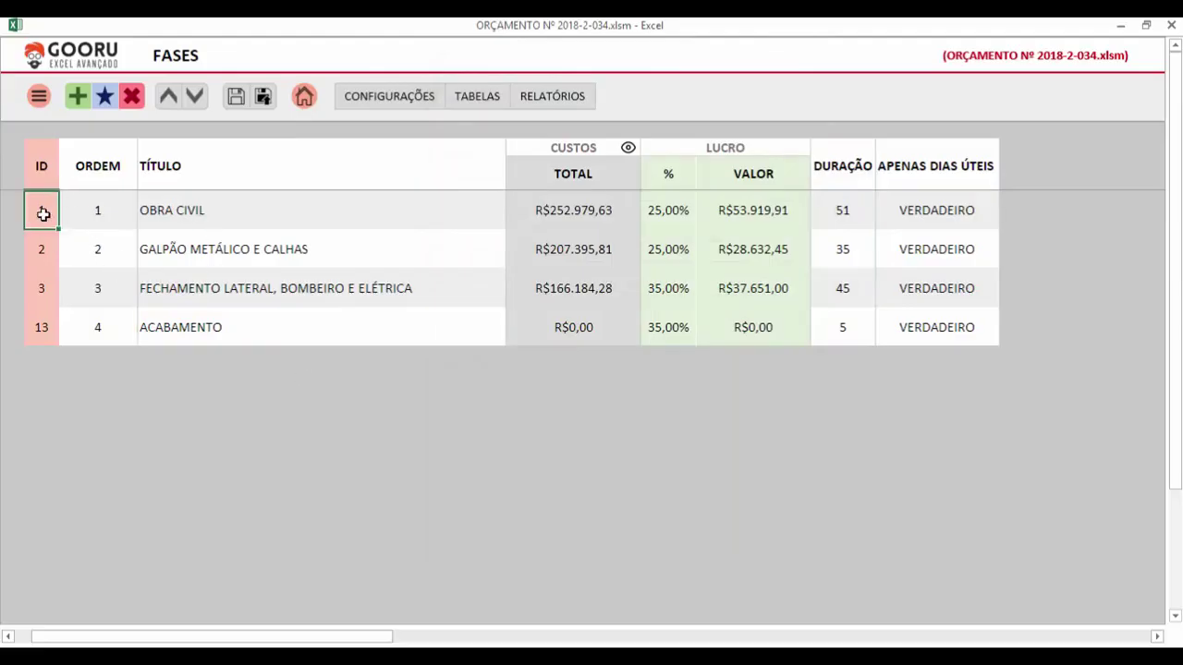
Examine the ID numbers of the phases, comparing the new ACABAMENTO phase with the existing ones
click(36, 253)
click(37, 286)
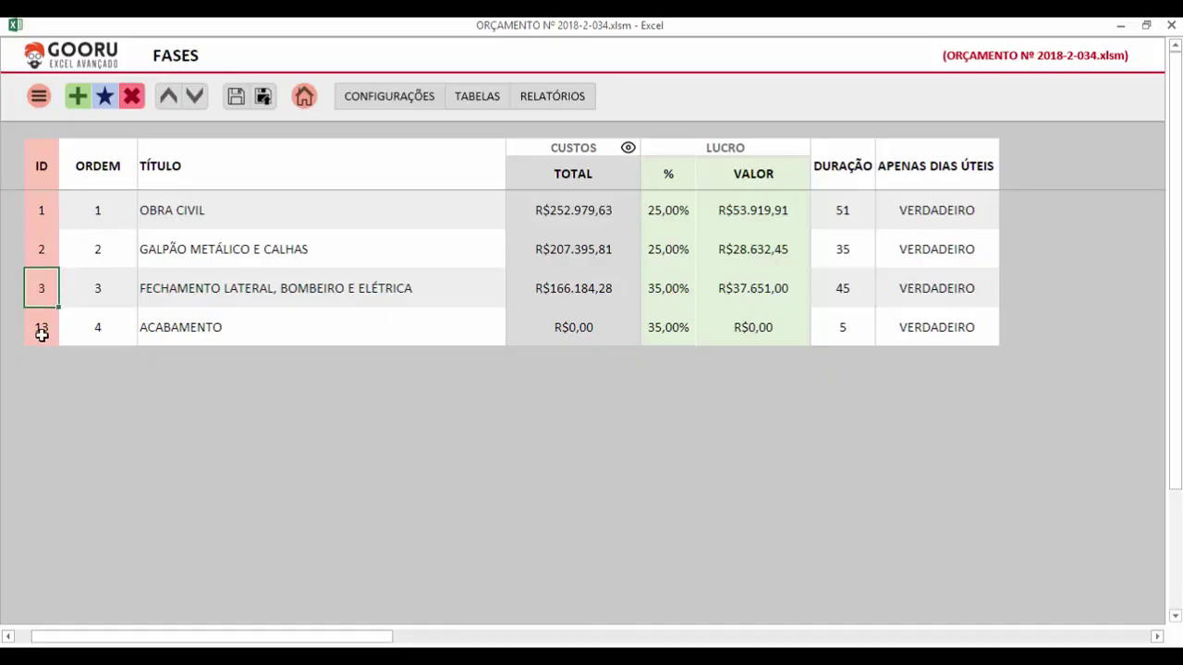
click(37, 328)
click(52, 205)
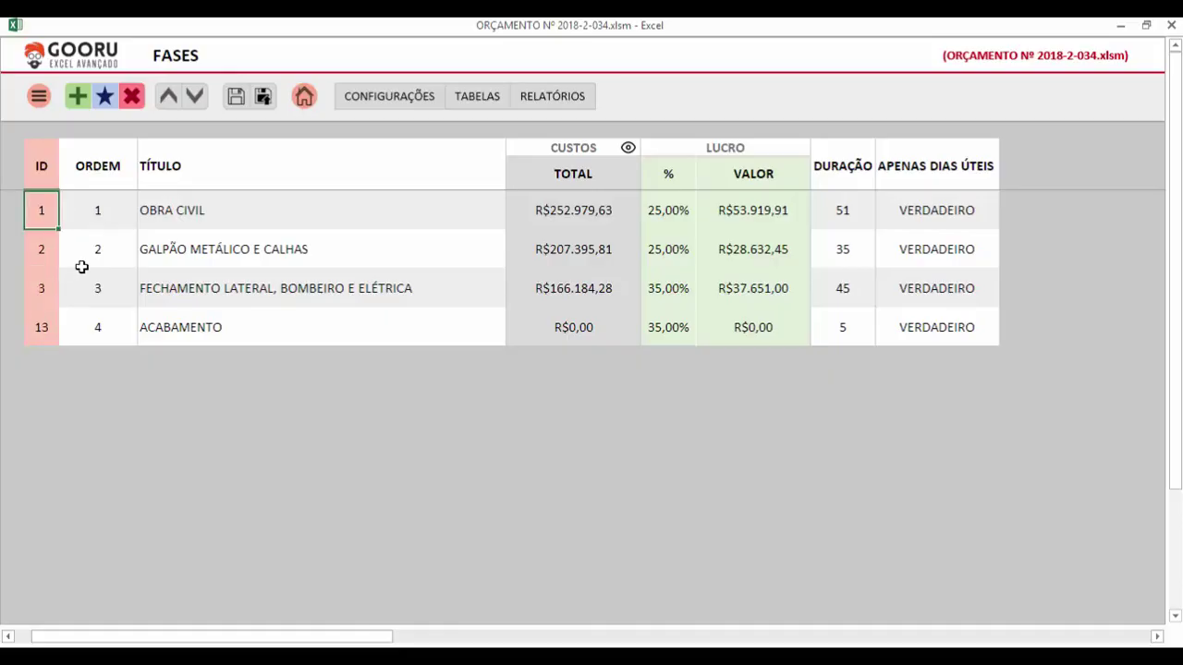
click(46, 250)
click(40, 284)
click(44, 199)
click(48, 247)
click(47, 208)
drag(45, 224, 51, 285)
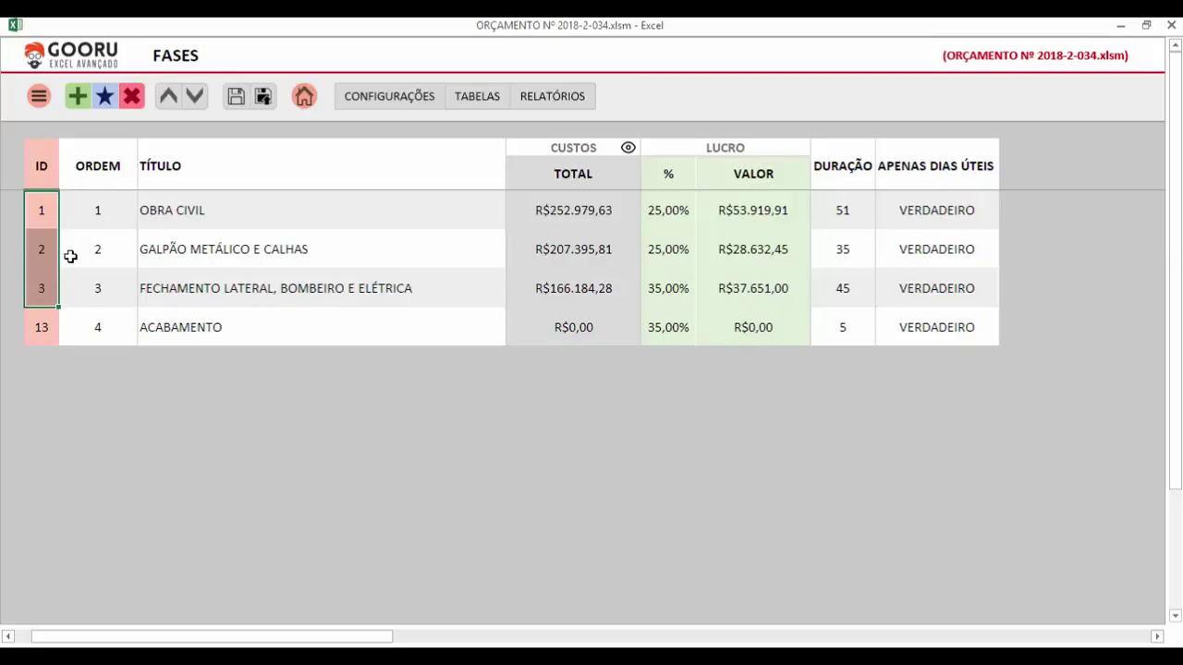
click(45, 320)
click(45, 283)
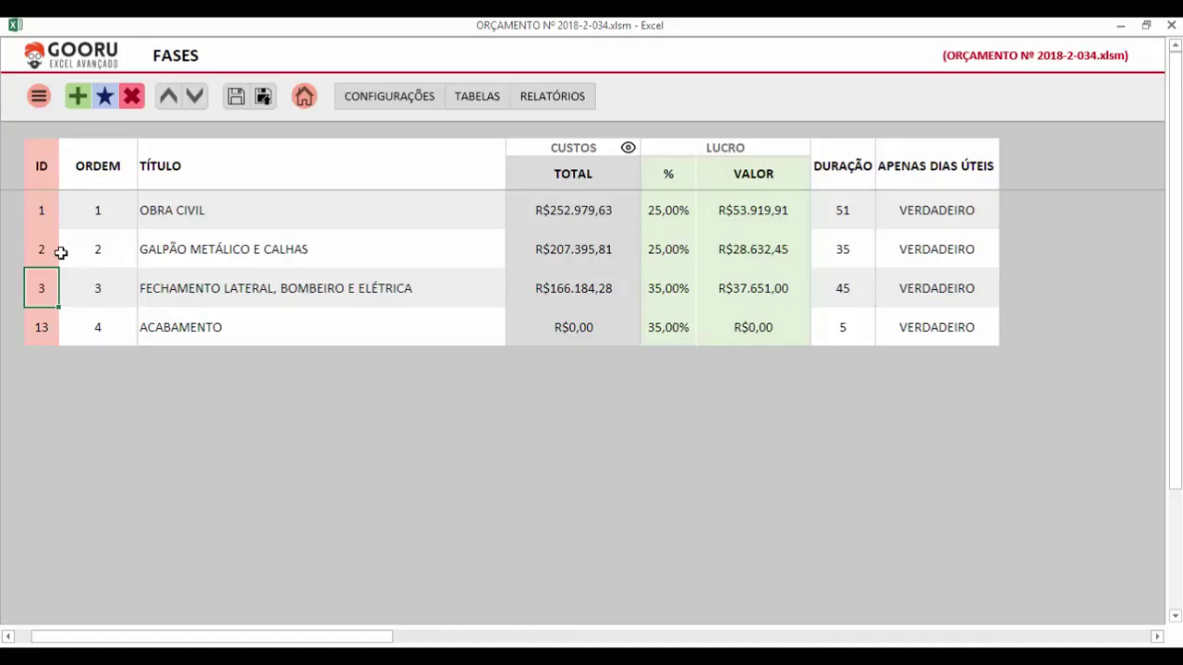
click(44, 328)
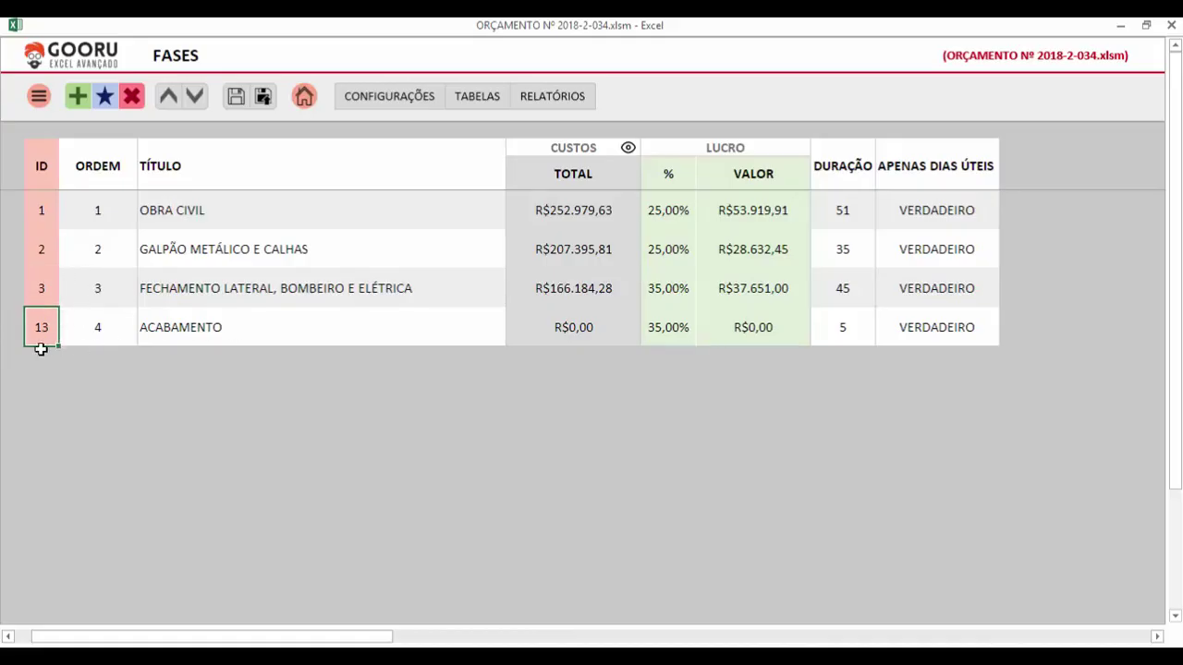
click(38, 285)
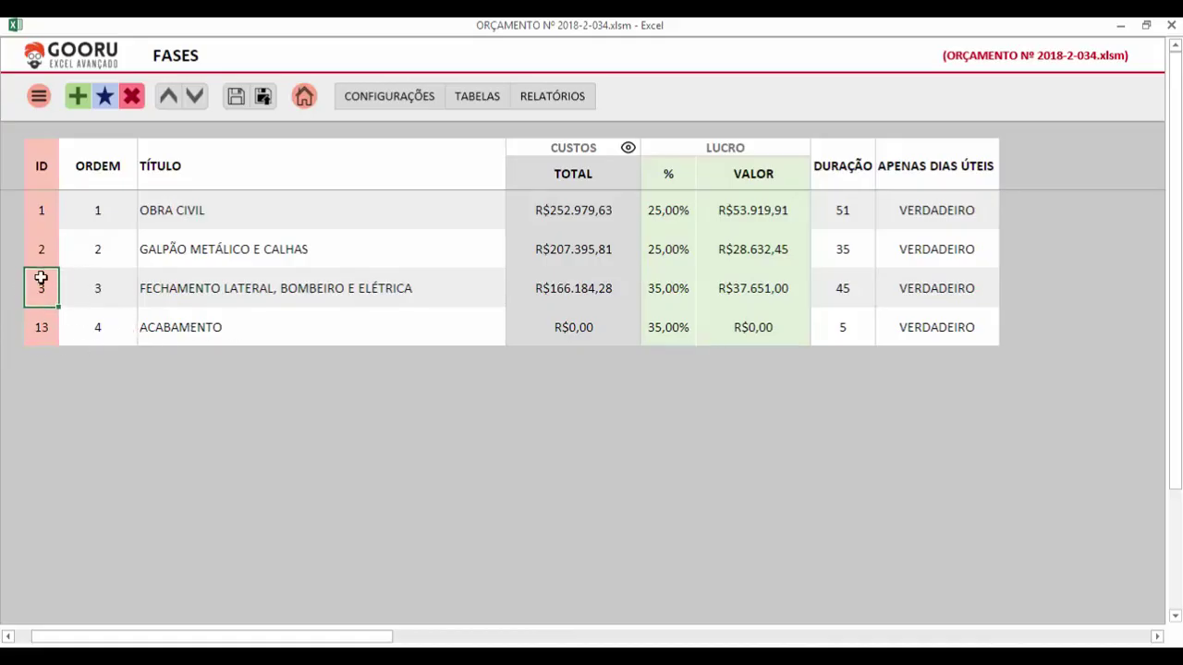
Examine the ID column from its header down to ACABAMENTO, along with the order numbers and titles of the phases
click(42, 326)
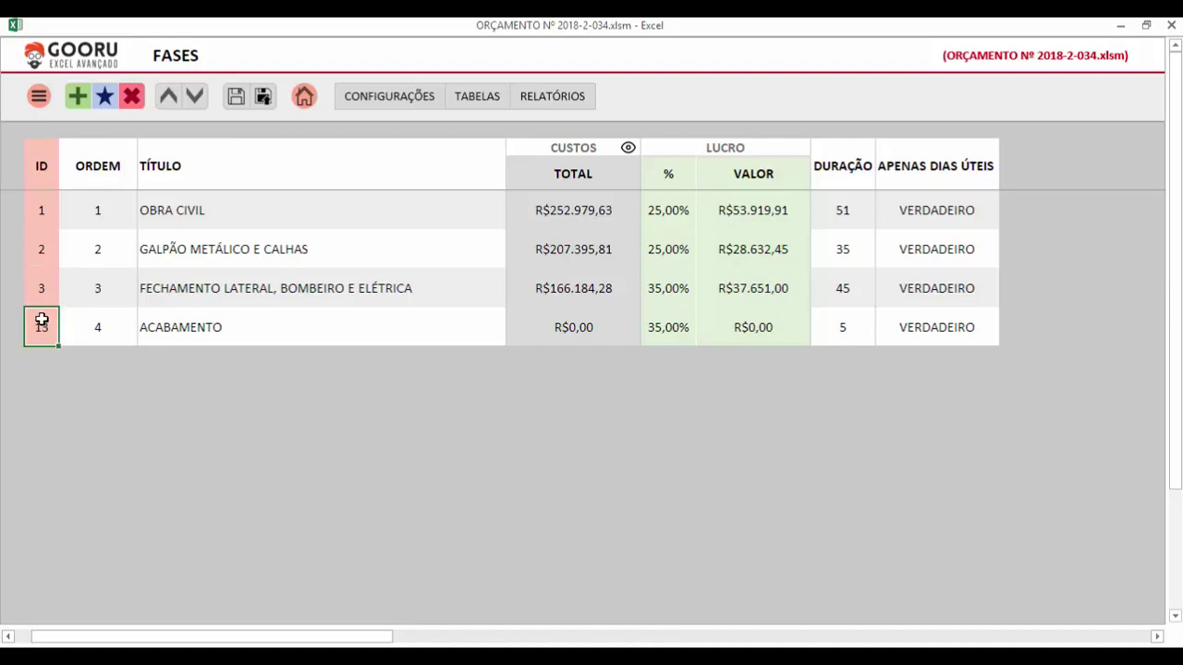
click(43, 147)
drag(43, 147, 40, 346)
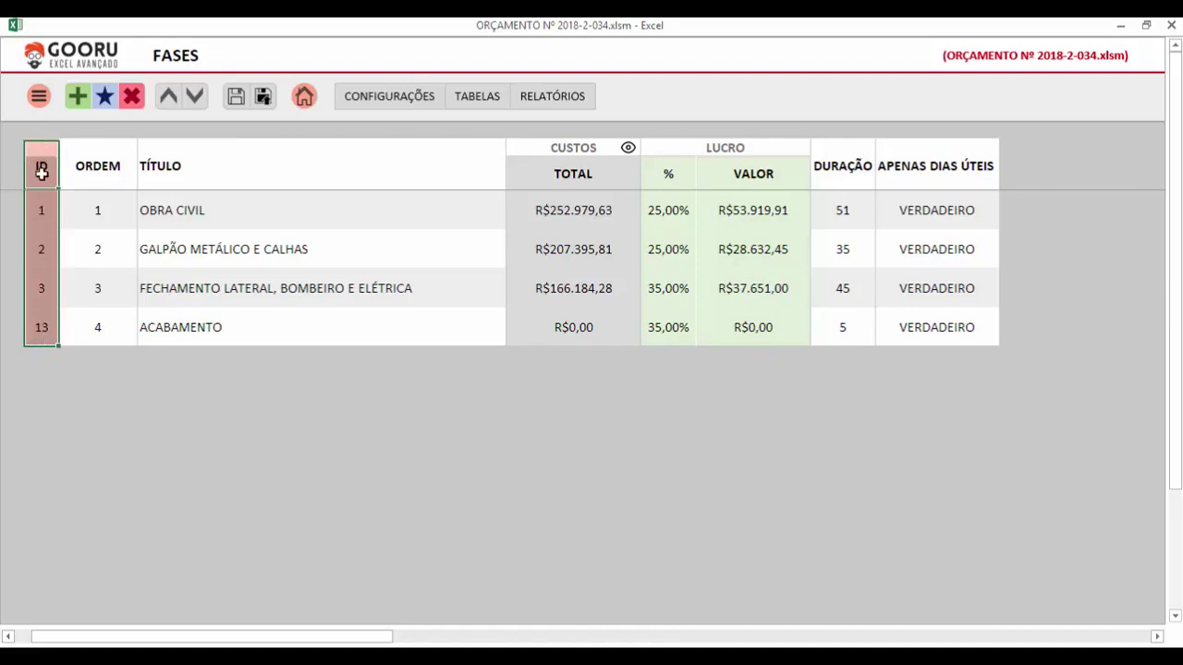
drag(39, 163, 40, 330)
click(118, 340)
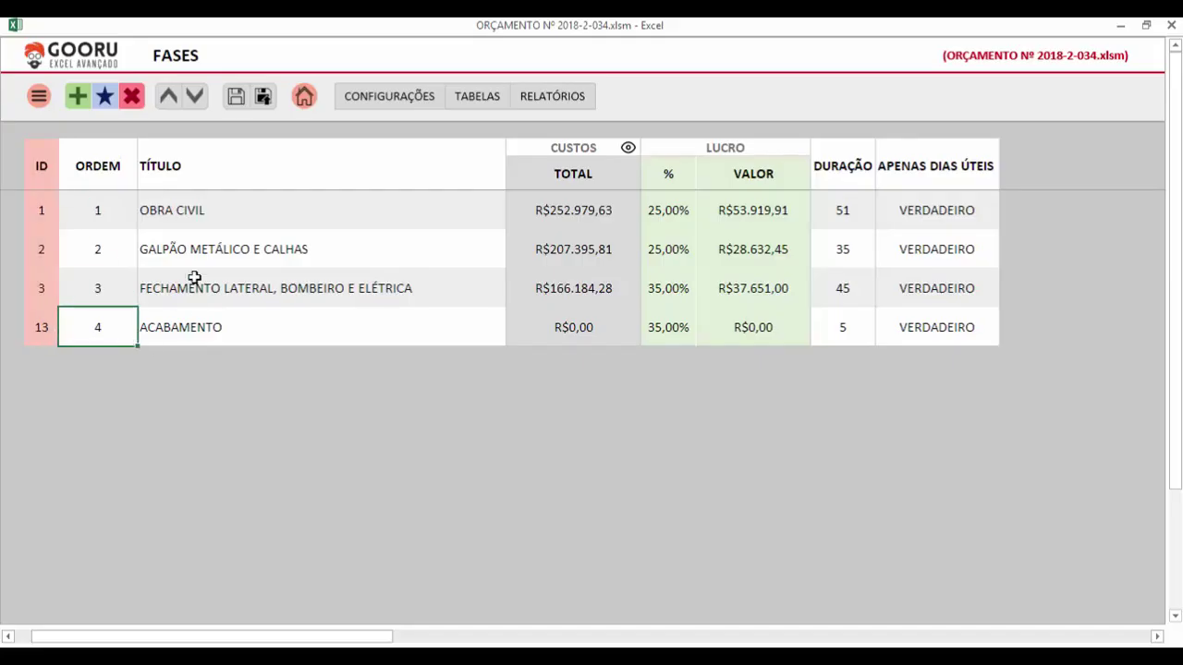
click(169, 325)
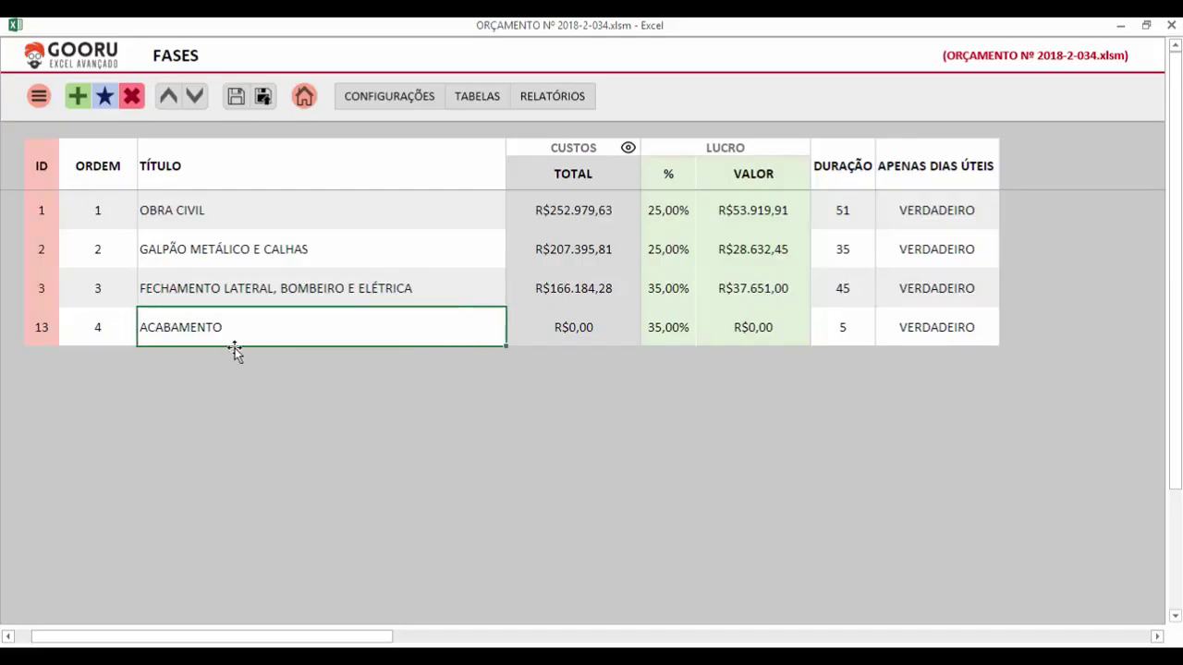
click(115, 336)
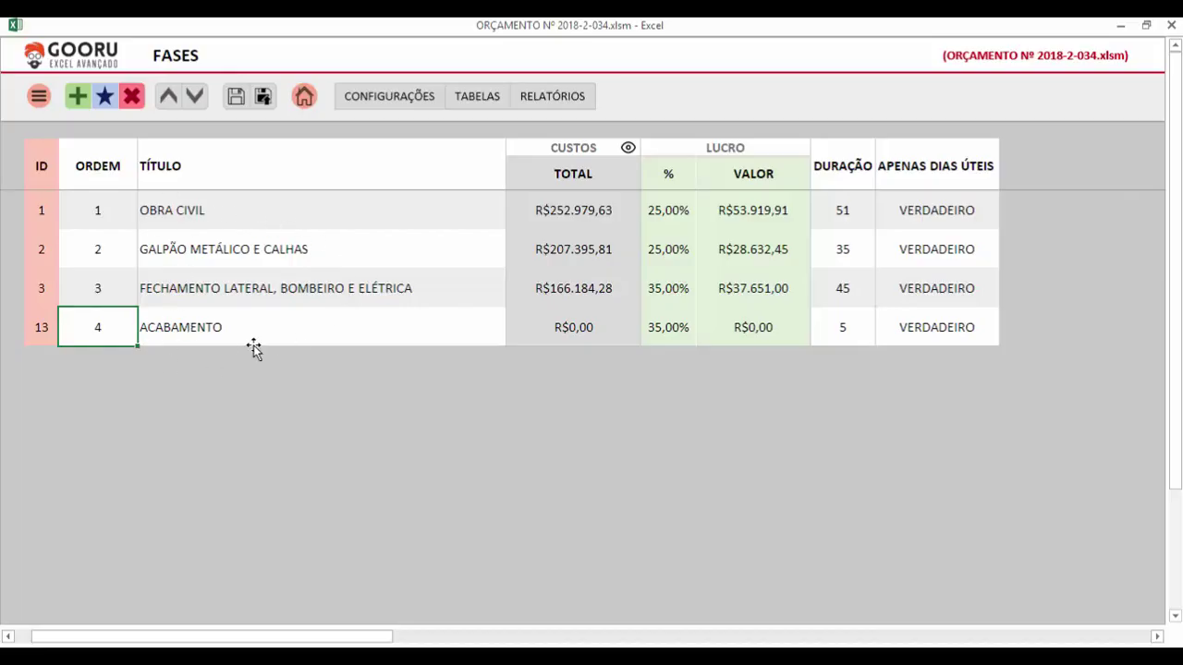
click(184, 297)
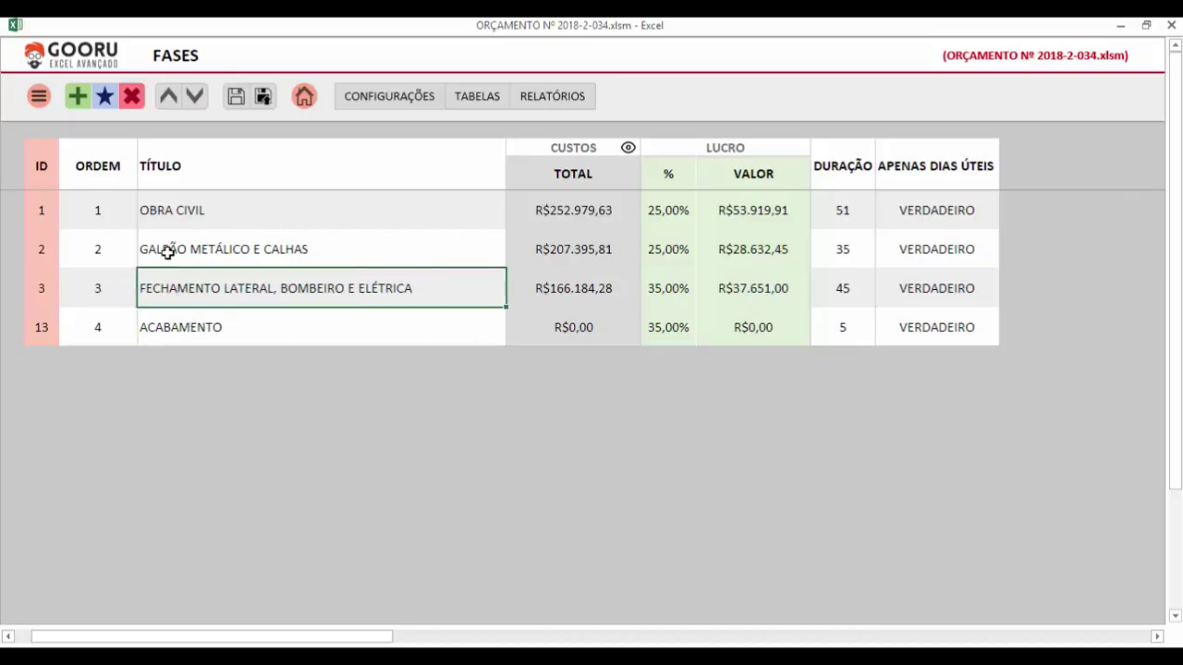
click(166, 252)
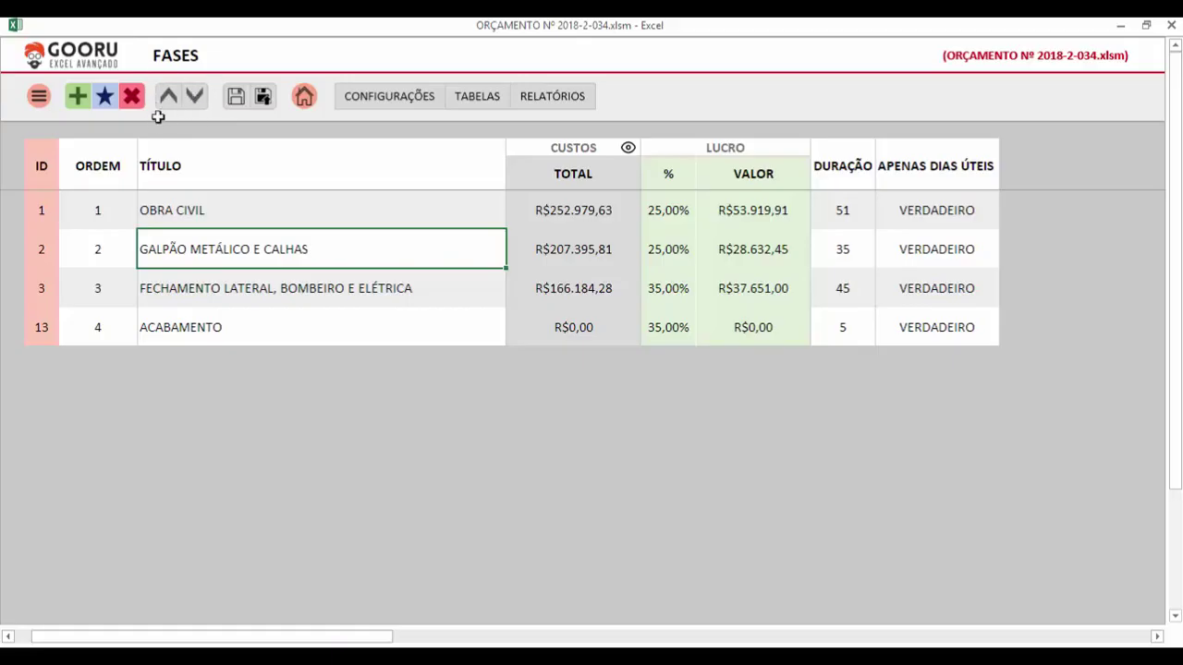
click(111, 323)
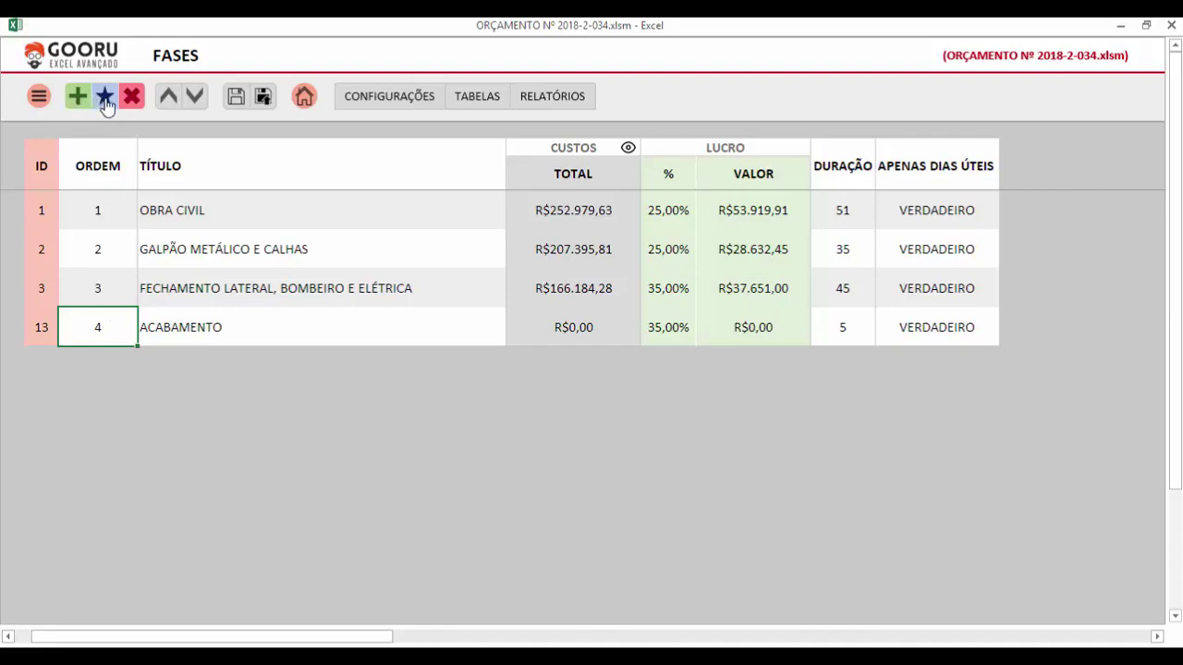
click(278, 238)
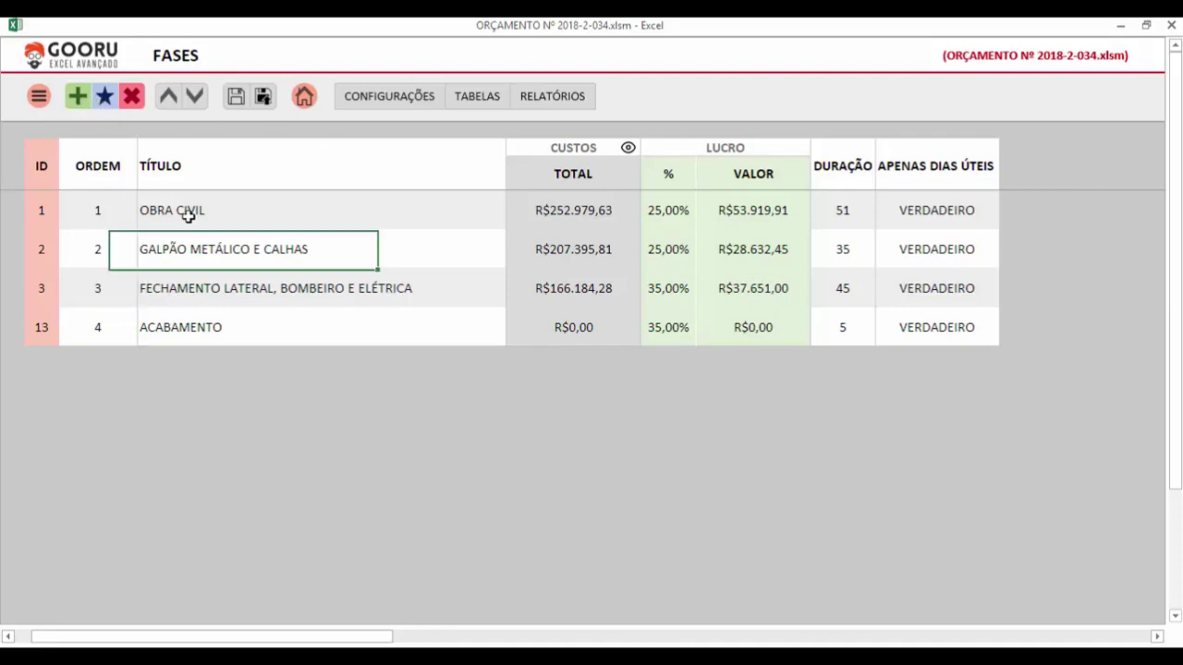
Open the OBRA CIVIL phase for editing, review its title, description, profit margin and duration, and submit the form without changes
click(188, 217)
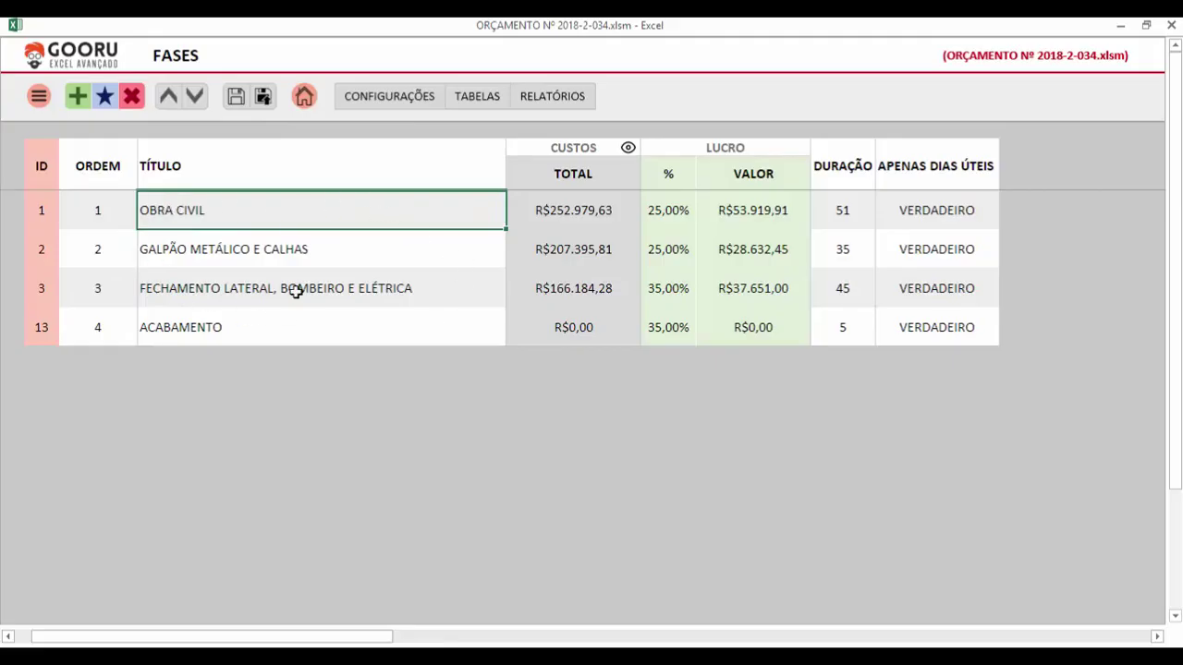
click(95, 205)
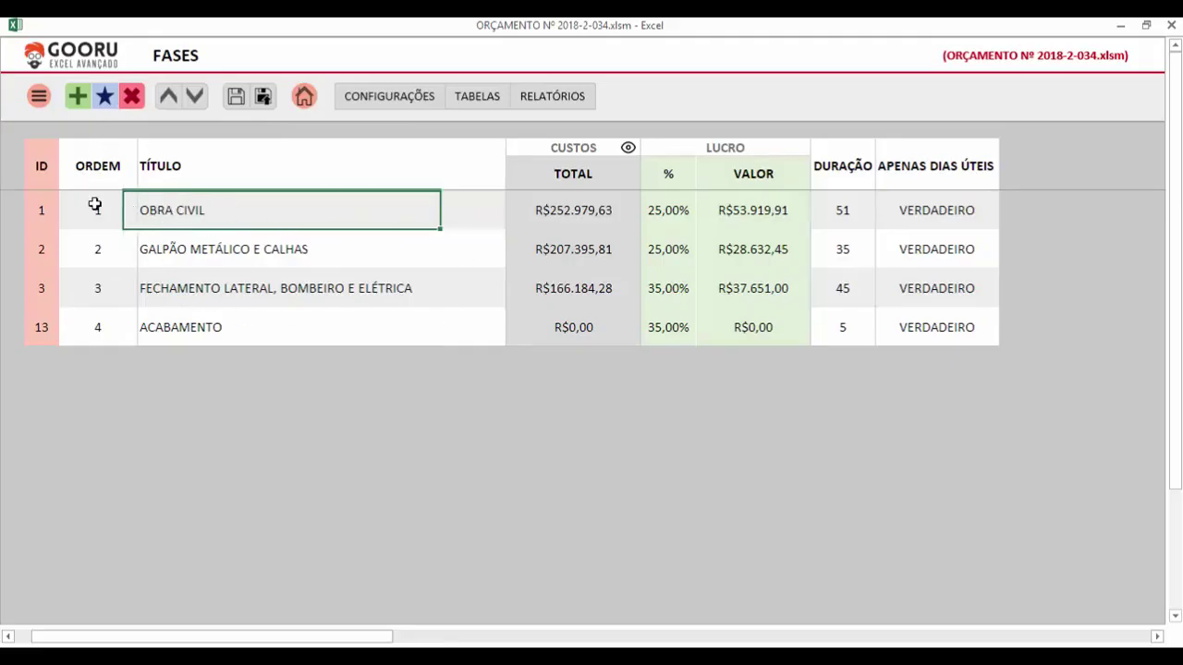
click(357, 211)
click(626, 219)
click(668, 215)
click(748, 219)
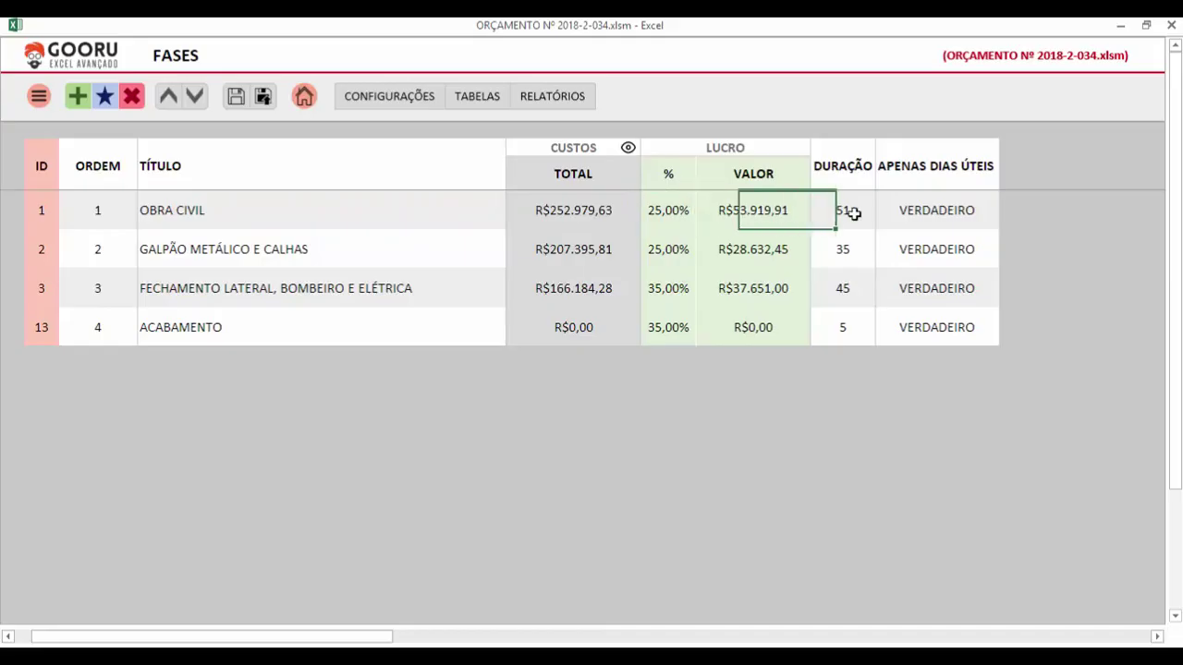
click(158, 203)
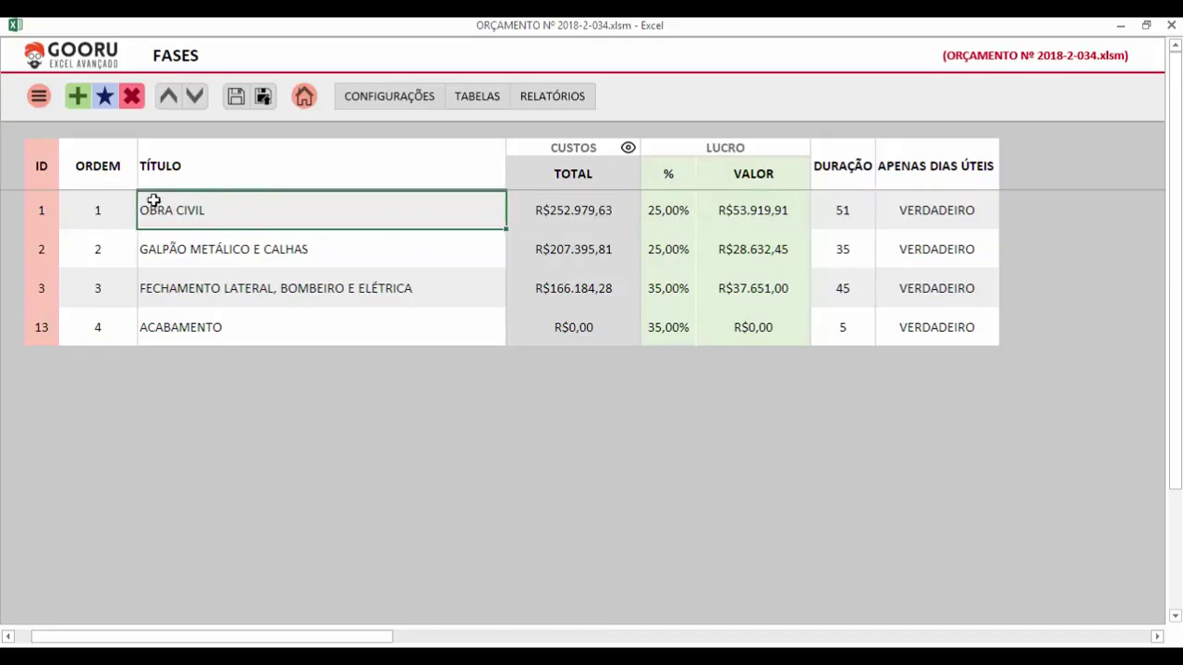
click(105, 98)
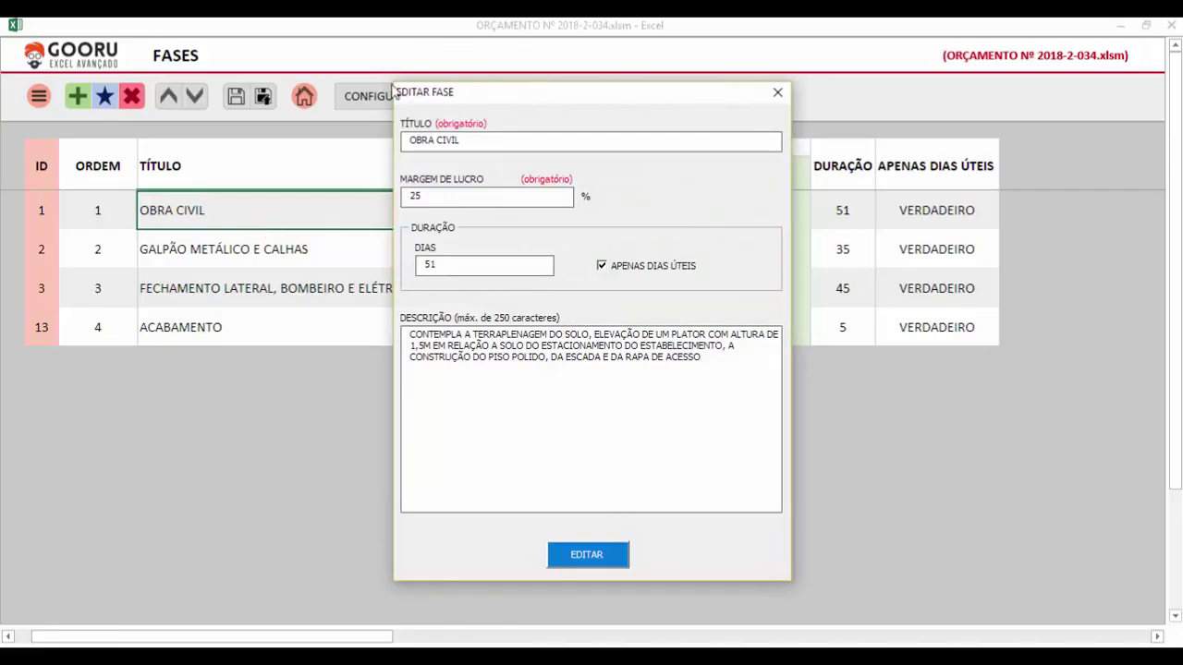
click(478, 139)
click(713, 366)
click(475, 197)
click(499, 268)
click(604, 551)
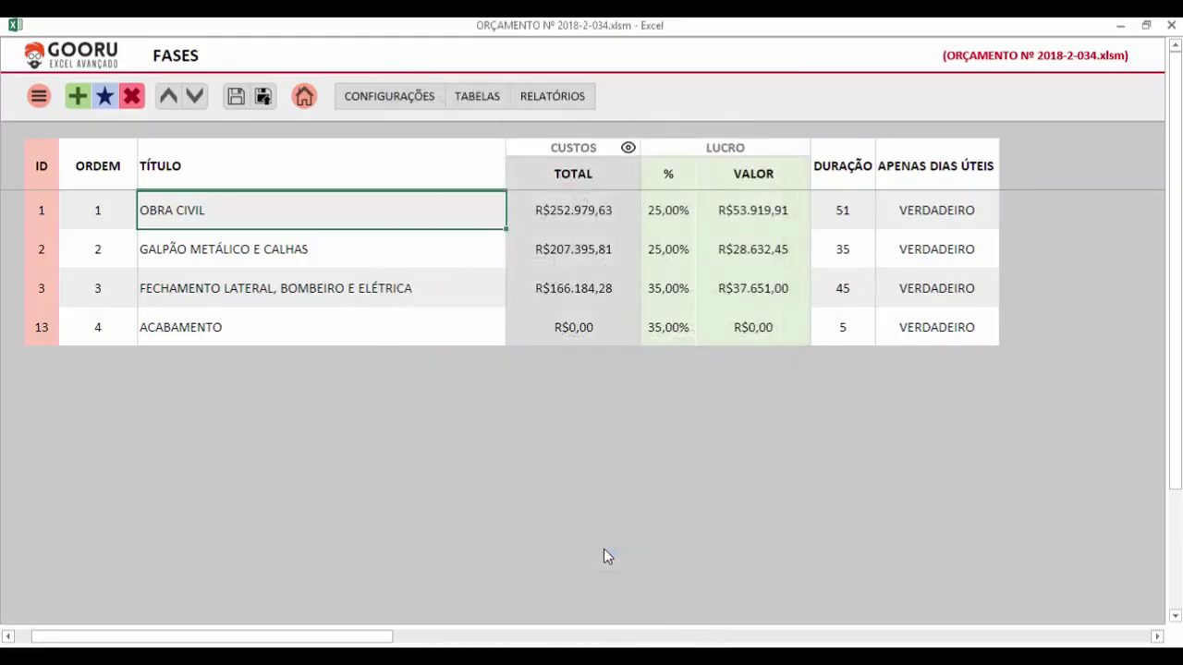
Add the description COMPREENDE AS PINTURAS DO PISO E DAS PAREDES to the ACABAMENTO phase and save the edit
click(221, 329)
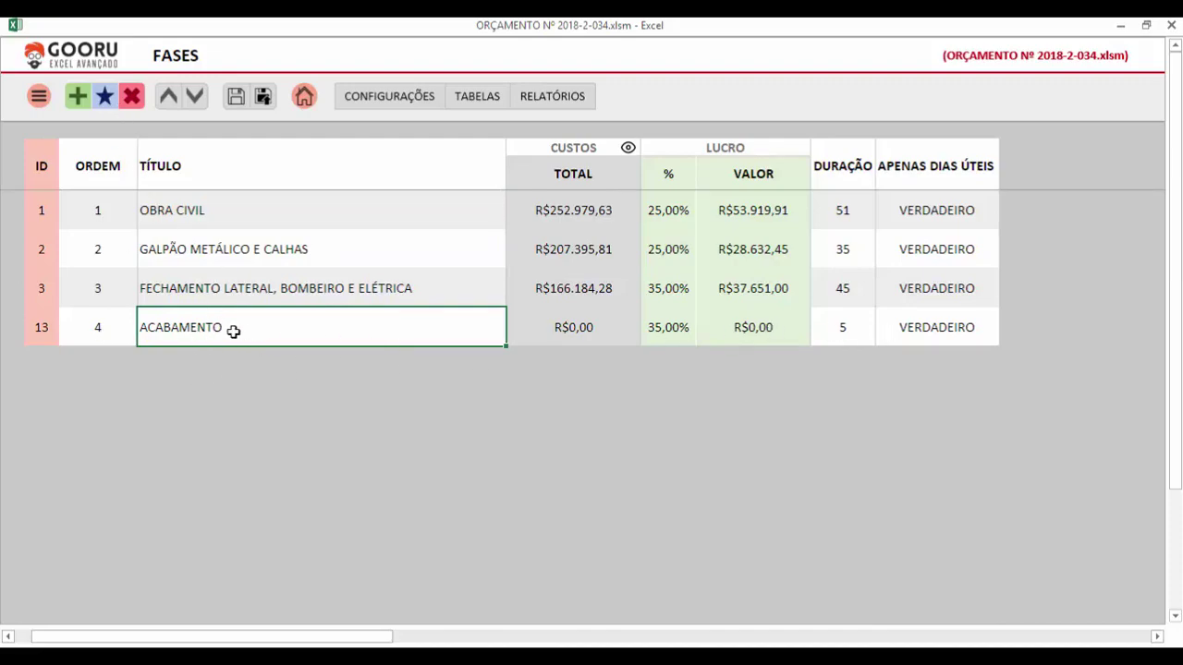
click(105, 97)
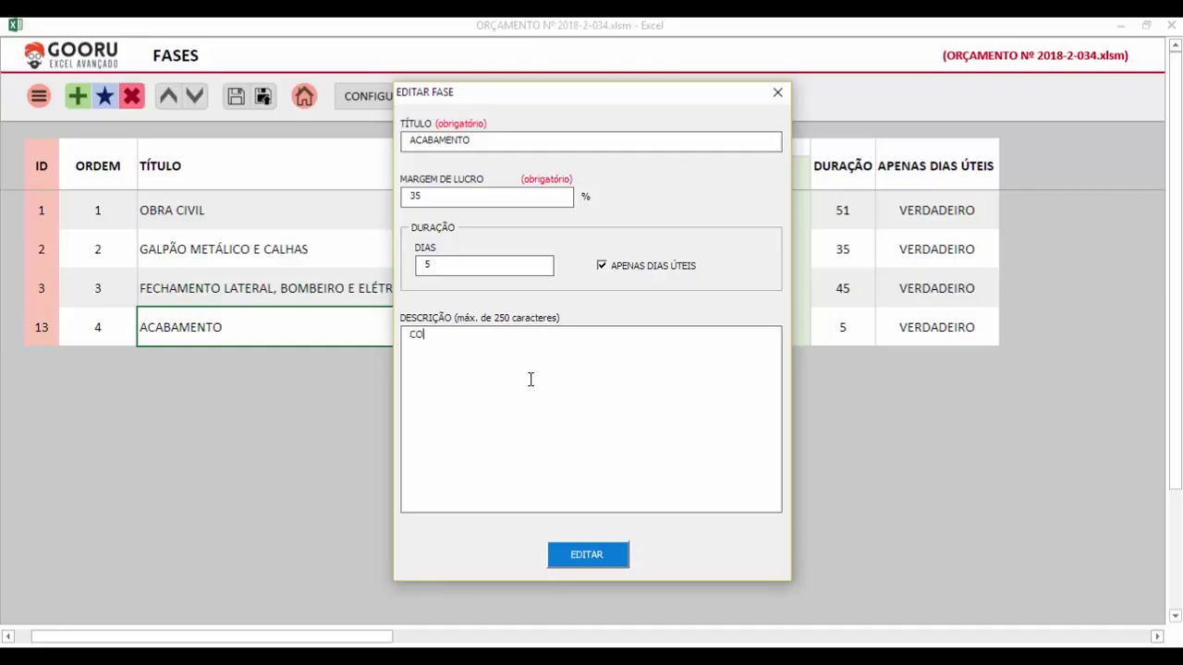
text(PREENDE)
text(AS PINTURAS D)
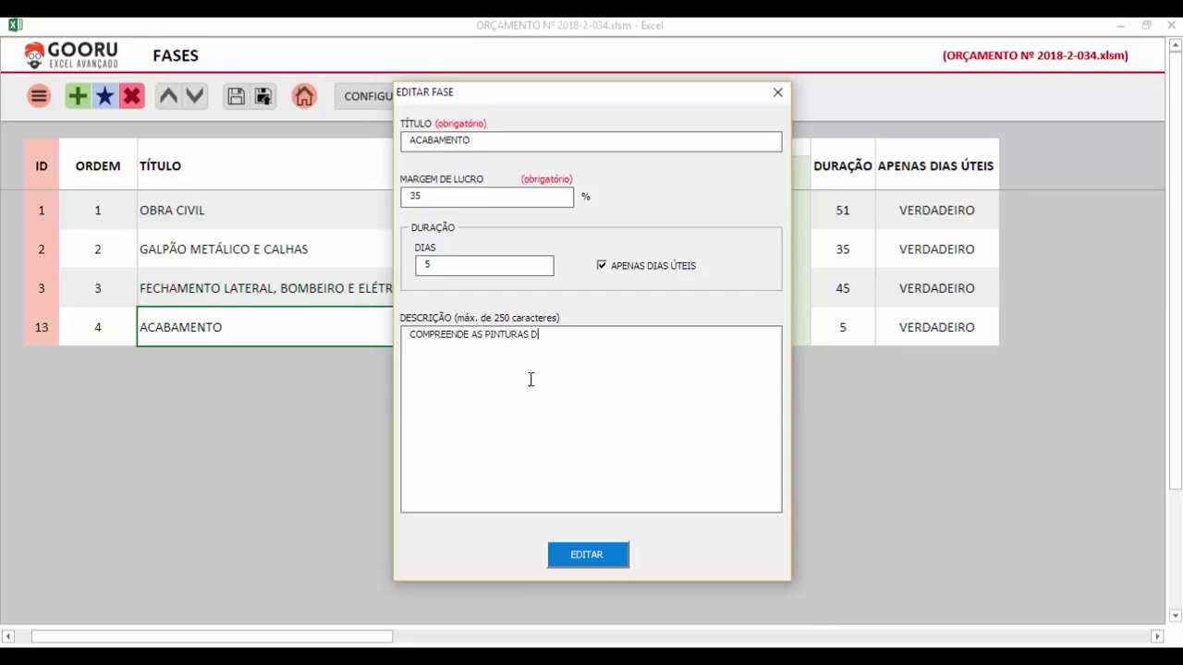
text(O PISO E DAS PAREDES)
click(596, 564)
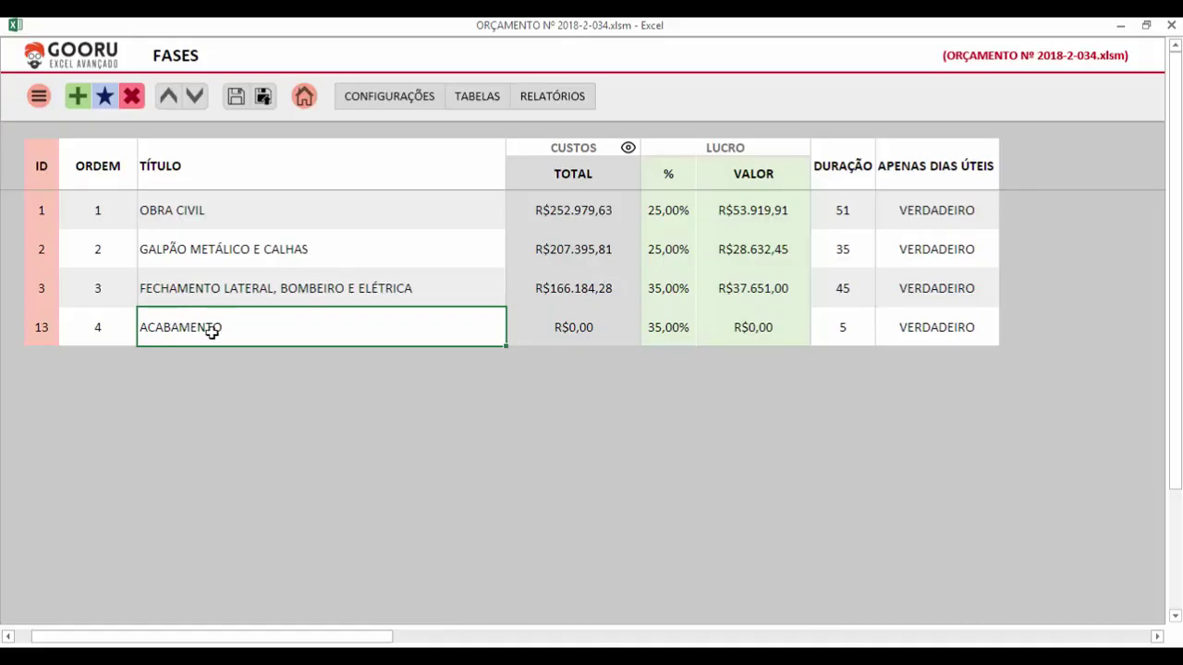
click(289, 225)
click(299, 249)
click(305, 280)
click(314, 331)
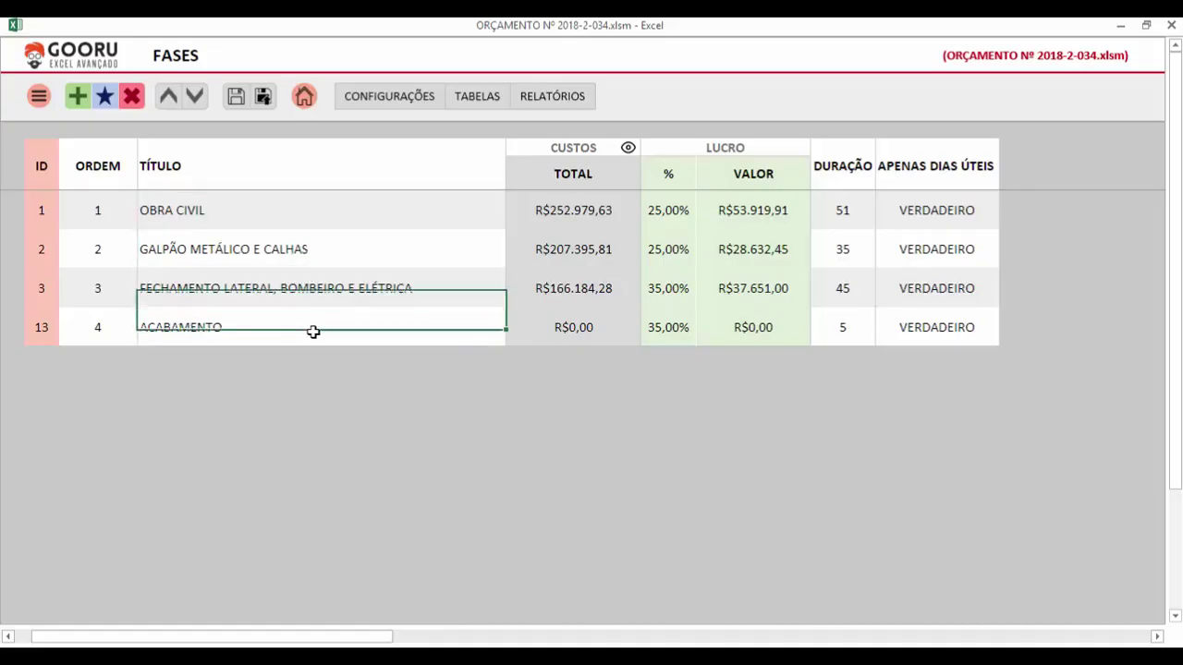
click(324, 288)
click(320, 244)
click(317, 225)
Open the GALPÃO METÁLICO E CALHAS phase for editing, read its description, and close the form without saving
click(323, 257)
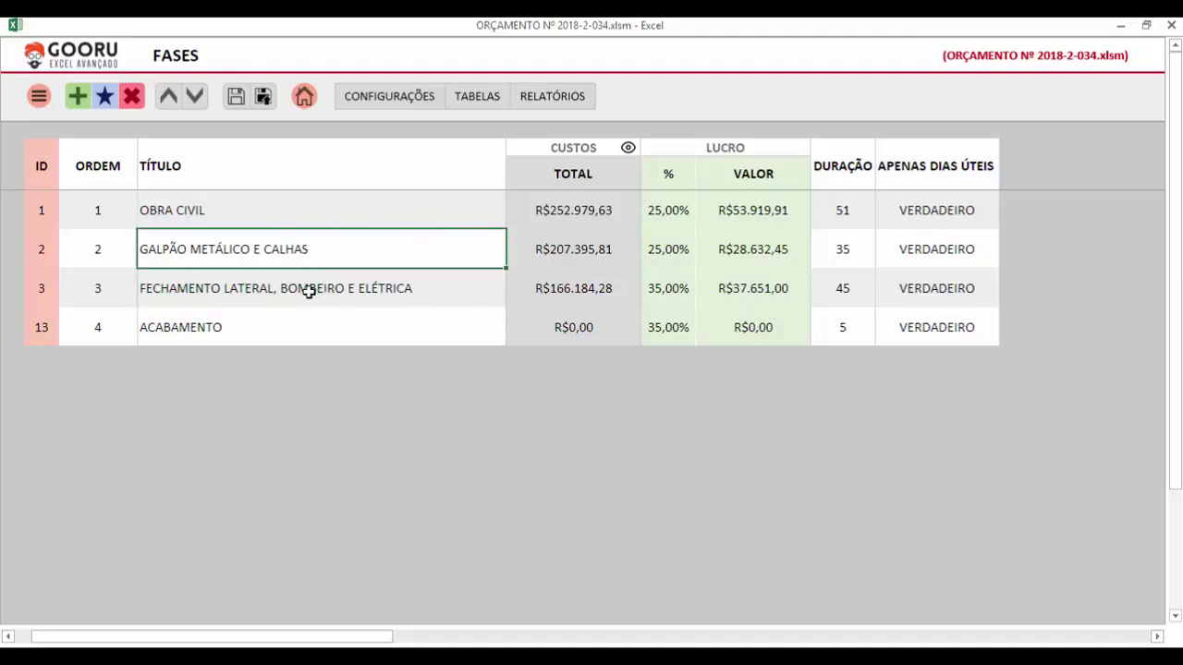
click(103, 96)
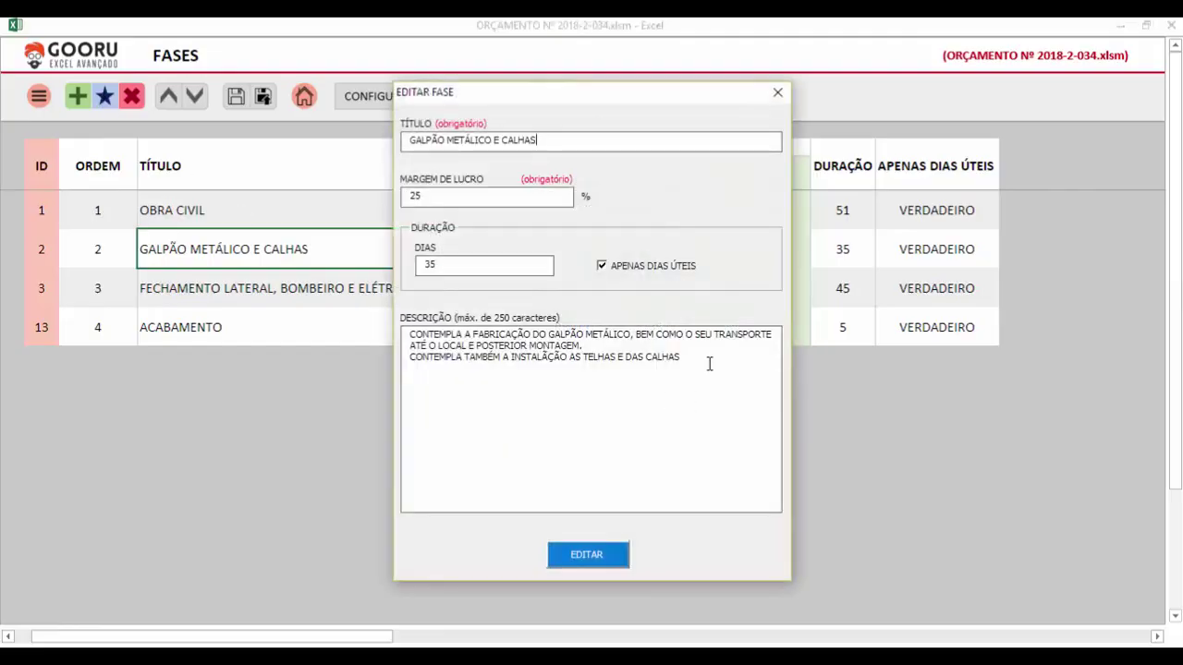
click(709, 364)
click(712, 421)
drag(713, 375, 715, 334)
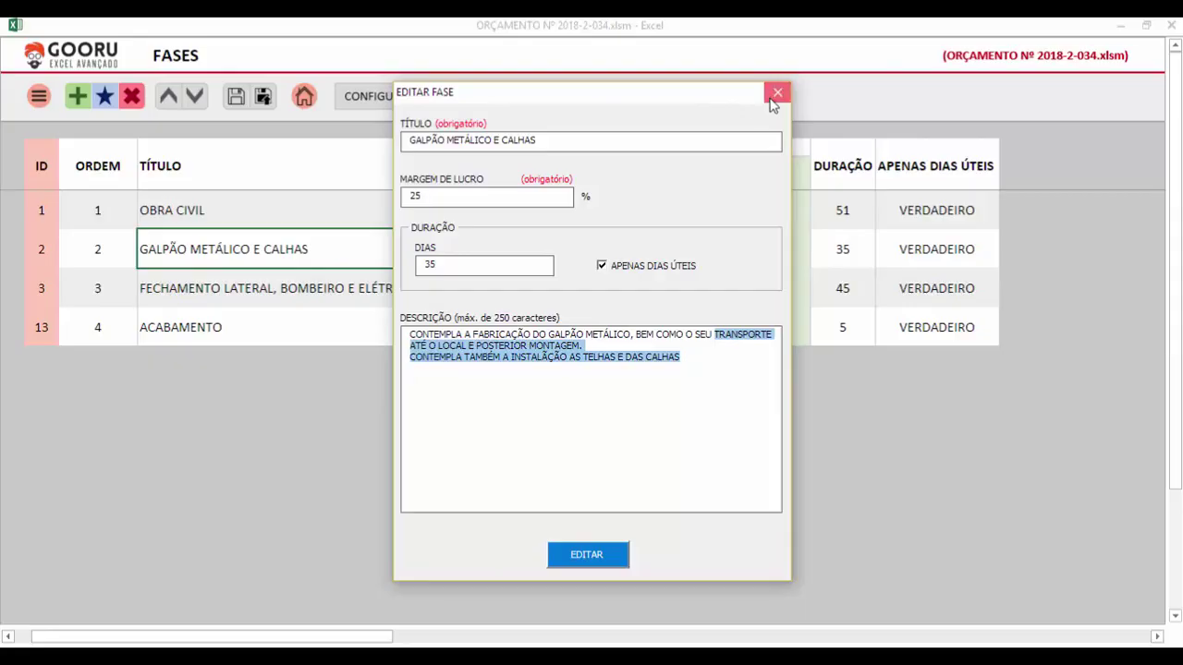
click(776, 93)
click(434, 282)
click(415, 319)
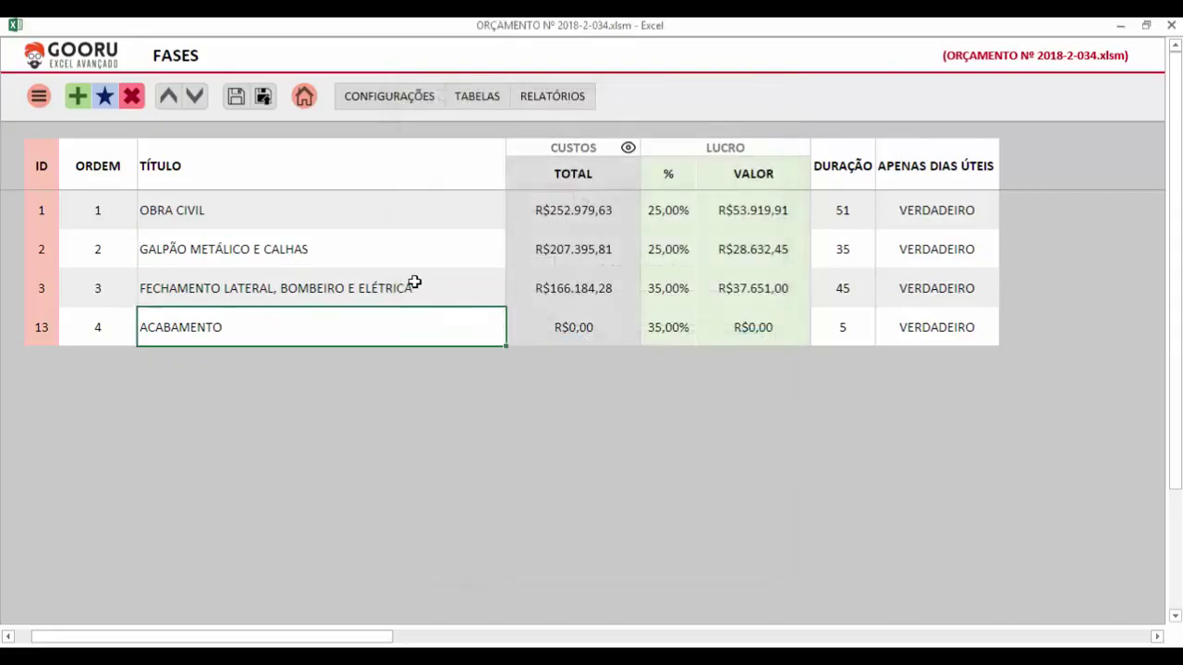
click(415, 282)
click(417, 246)
click(417, 219)
click(415, 292)
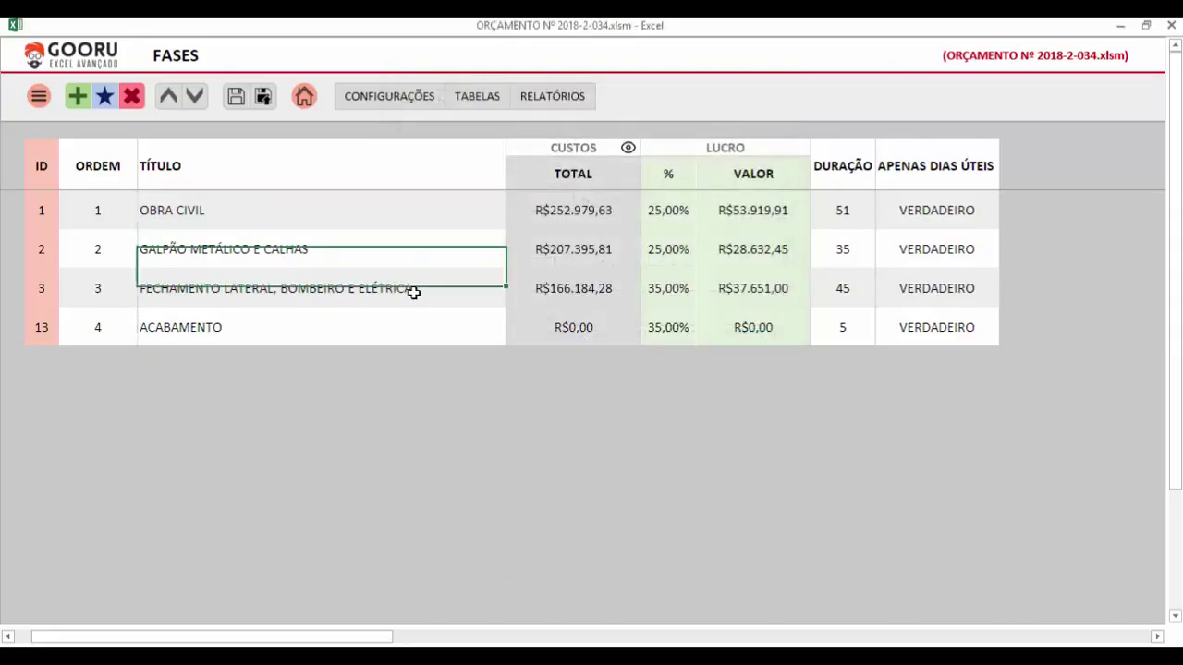
click(415, 317)
click(423, 293)
click(422, 248)
click(422, 204)
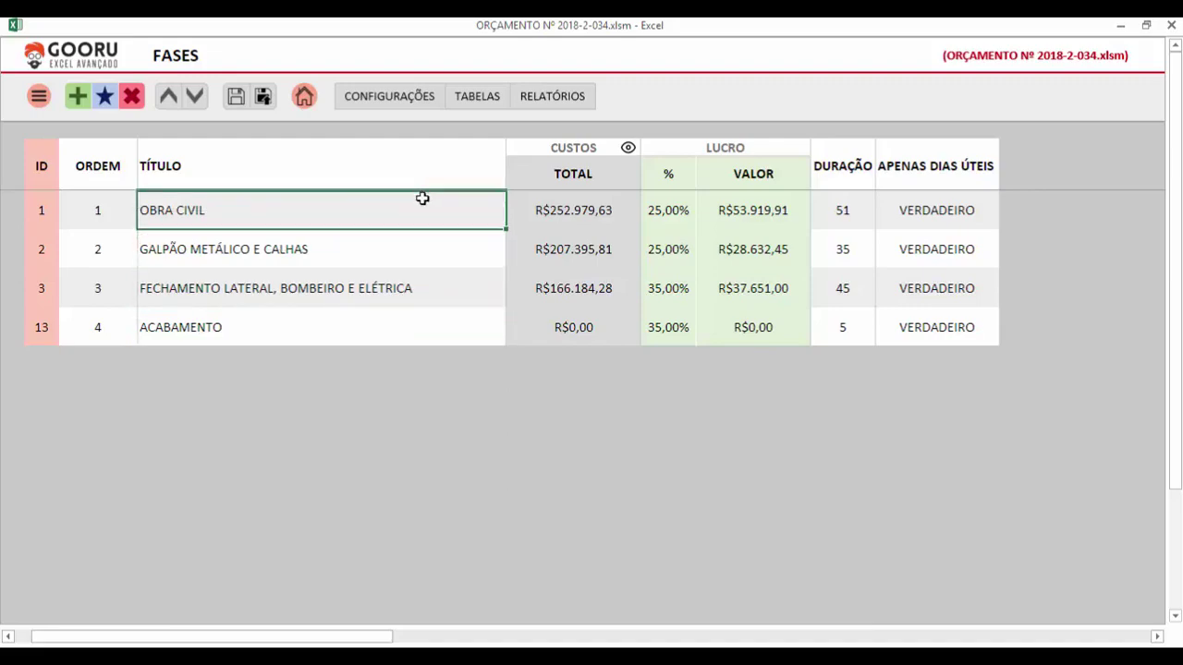
click(425, 245)
click(427, 298)
click(424, 322)
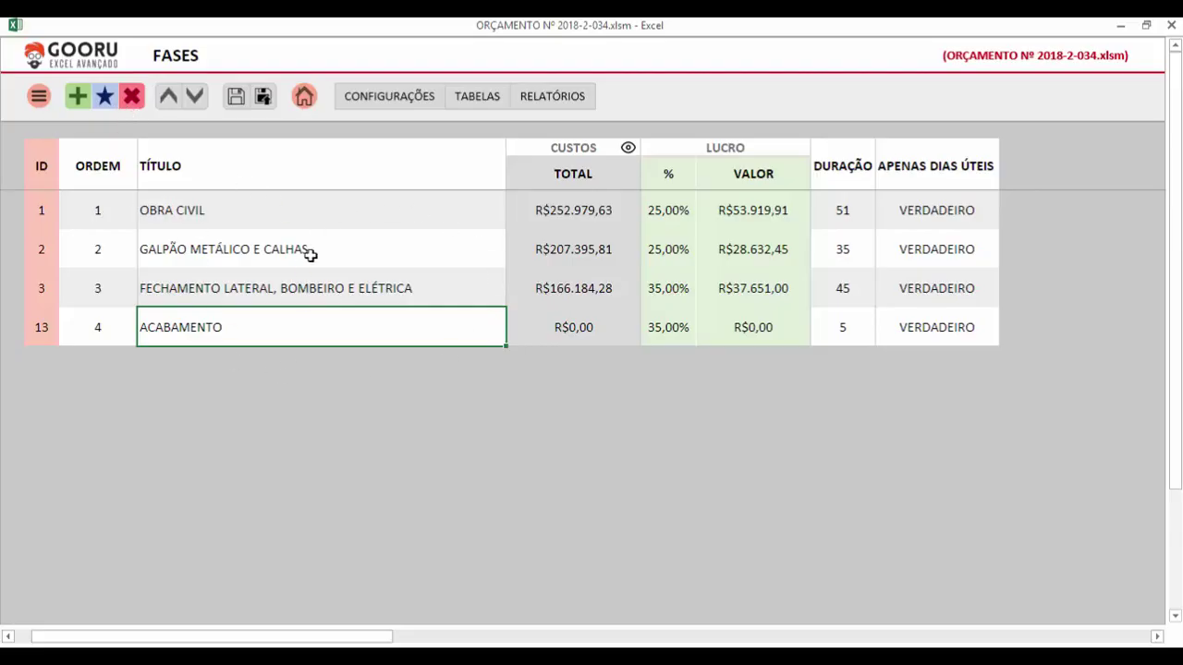
click(359, 208)
click(360, 245)
click(357, 285)
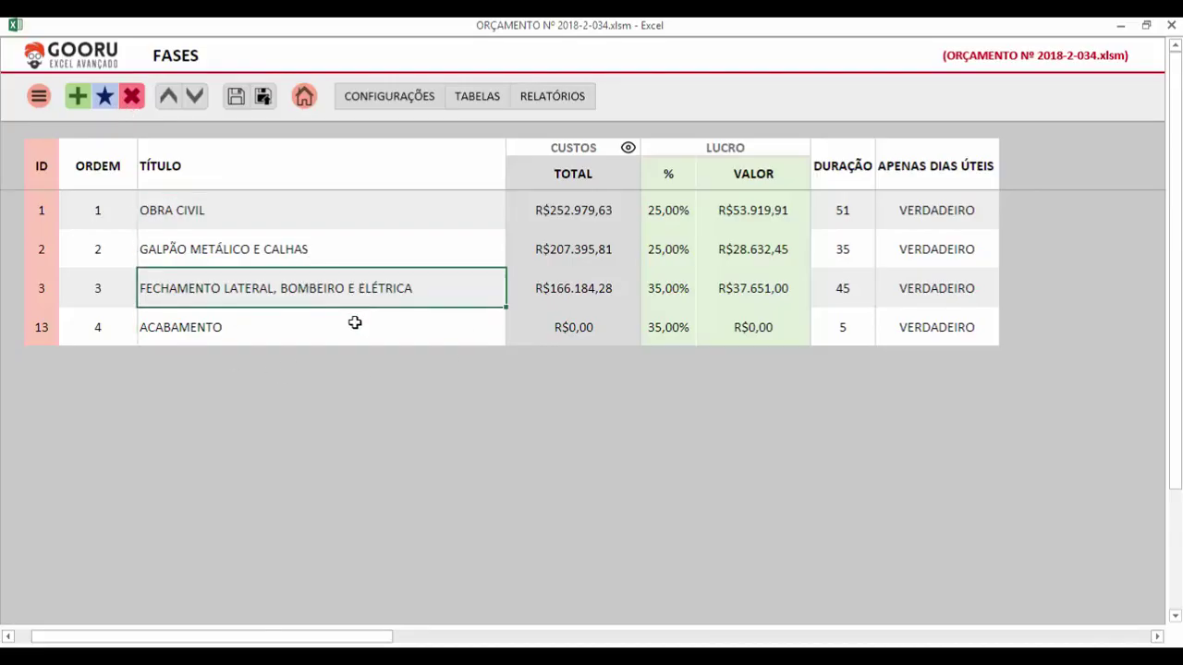
click(374, 250)
click(366, 289)
Delete the ACABAMENTO phase together with its associated records, and dismiss the closing notice
click(352, 327)
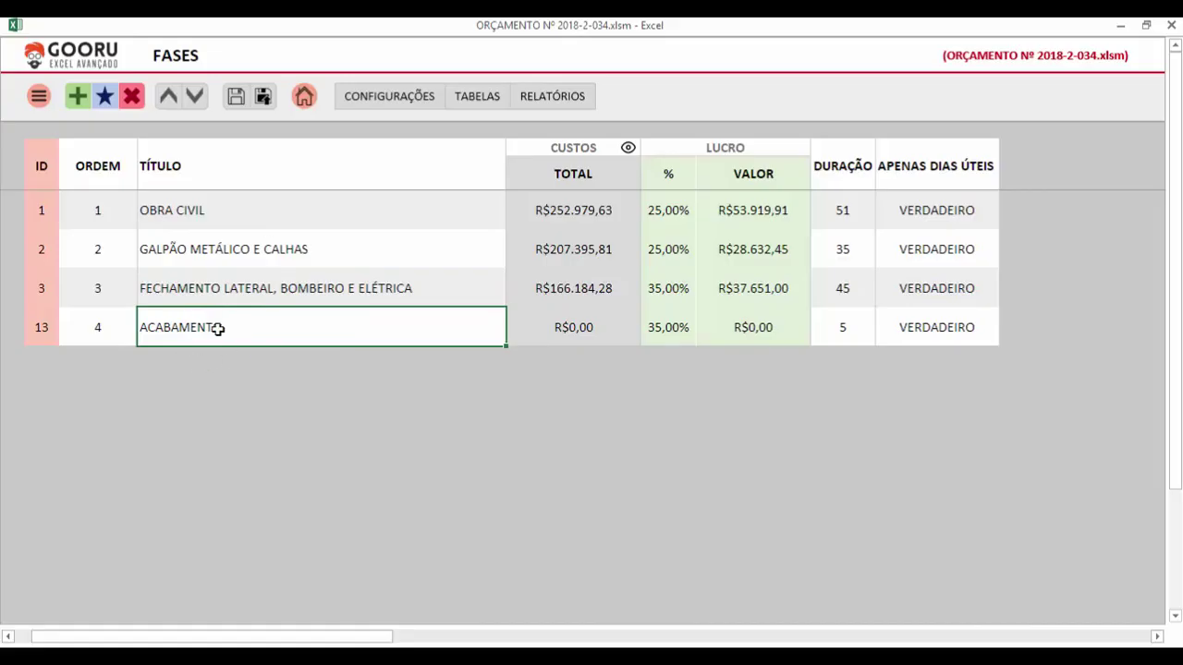
click(130, 102)
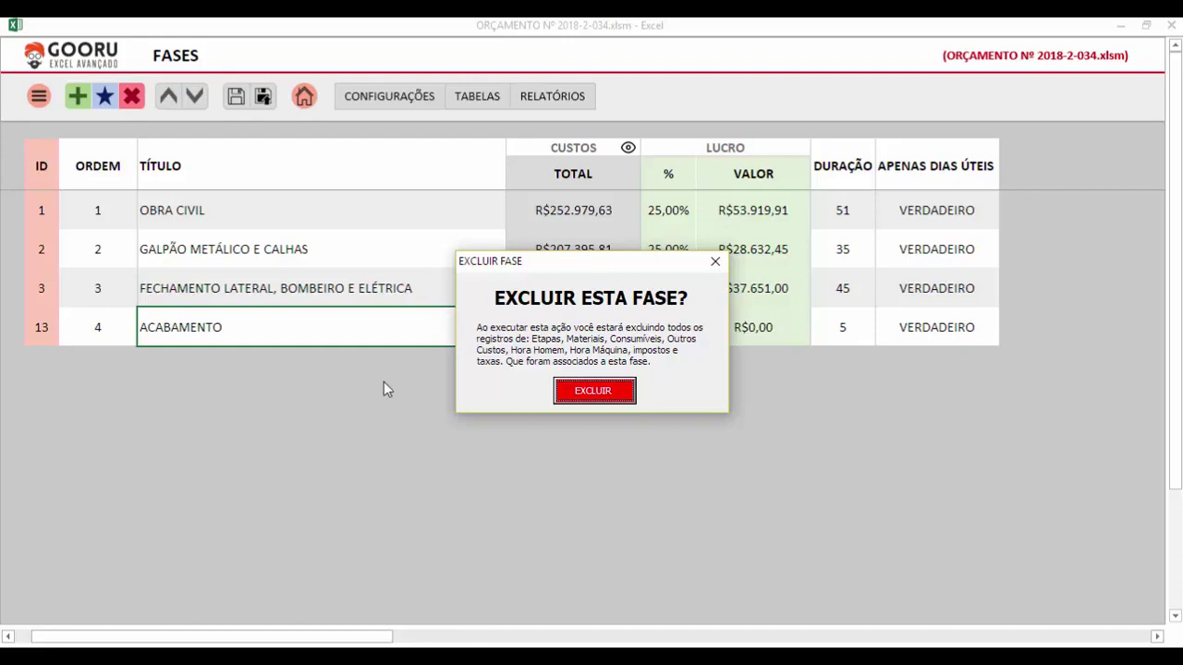
drag(612, 281, 663, 389)
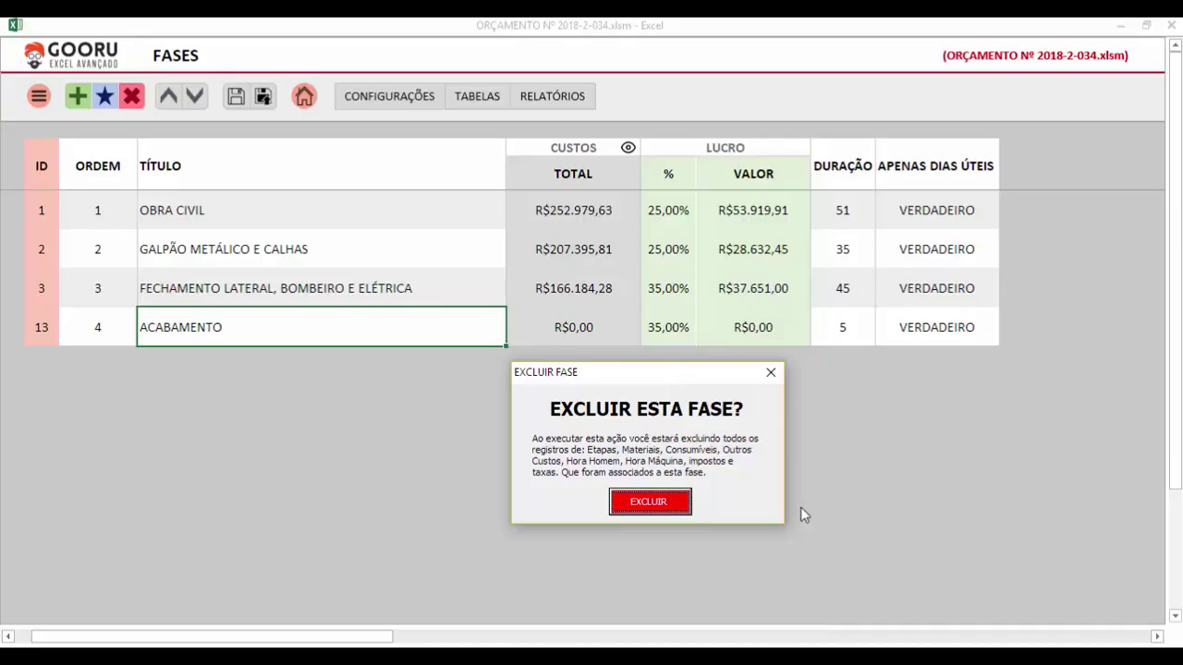
click(647, 504)
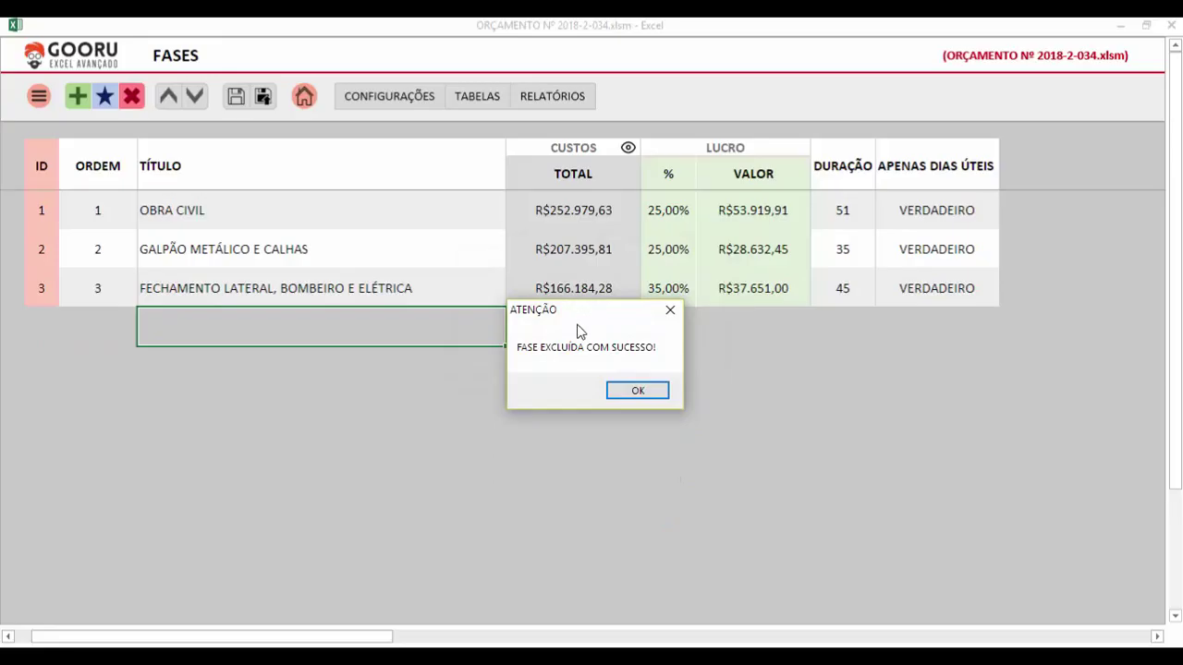
drag(568, 319, 589, 339)
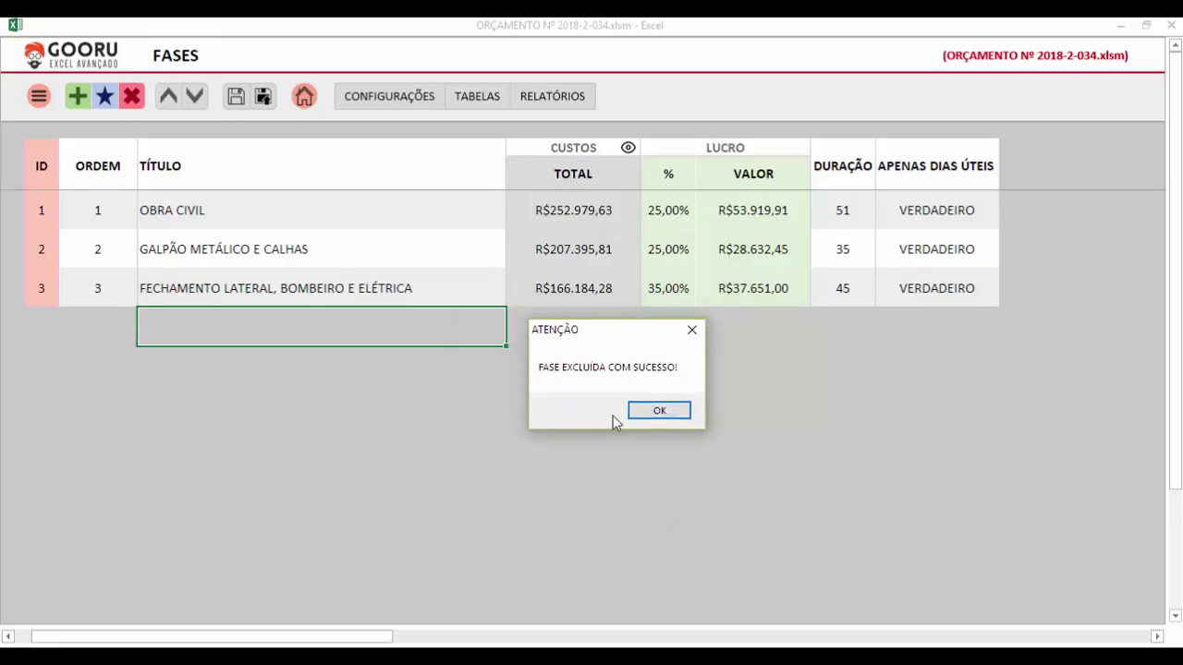
click(675, 412)
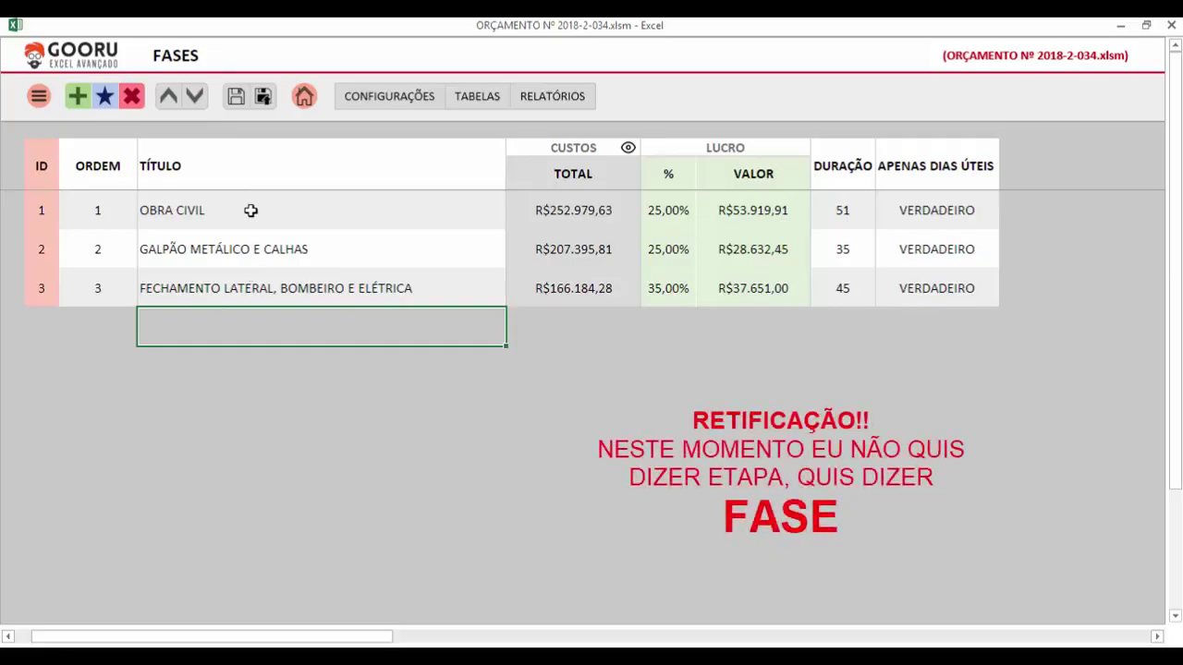
Review the OBRA CIVIL phase's row across its title, cost, profit and working-days columns
click(191, 250)
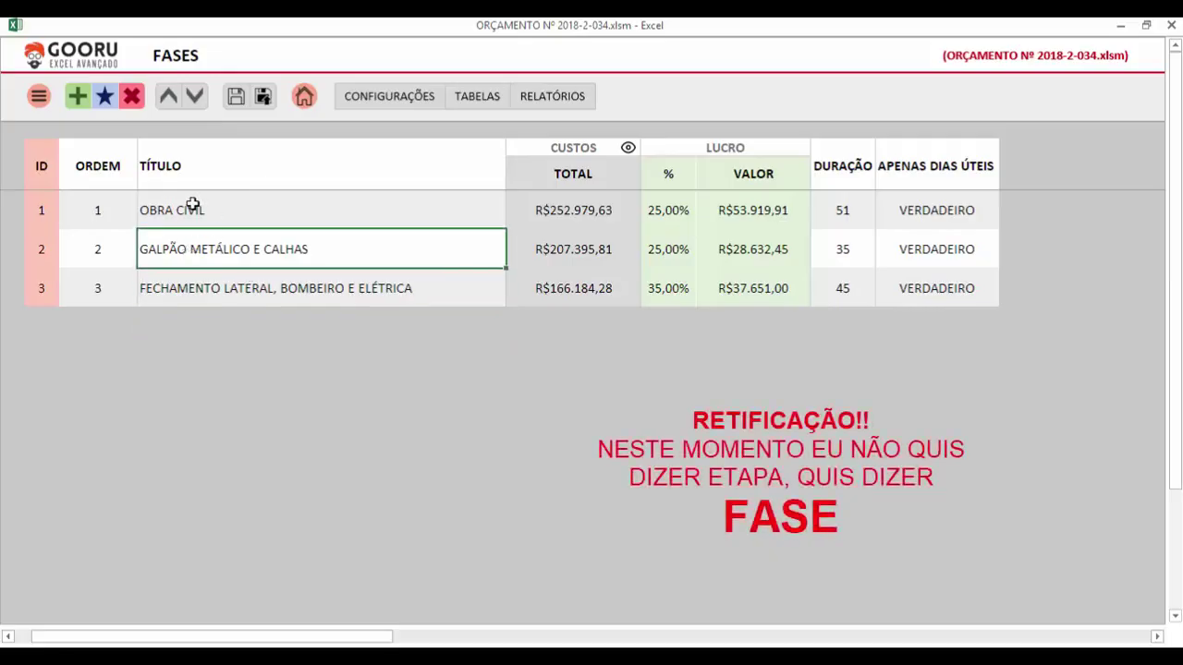
click(181, 209)
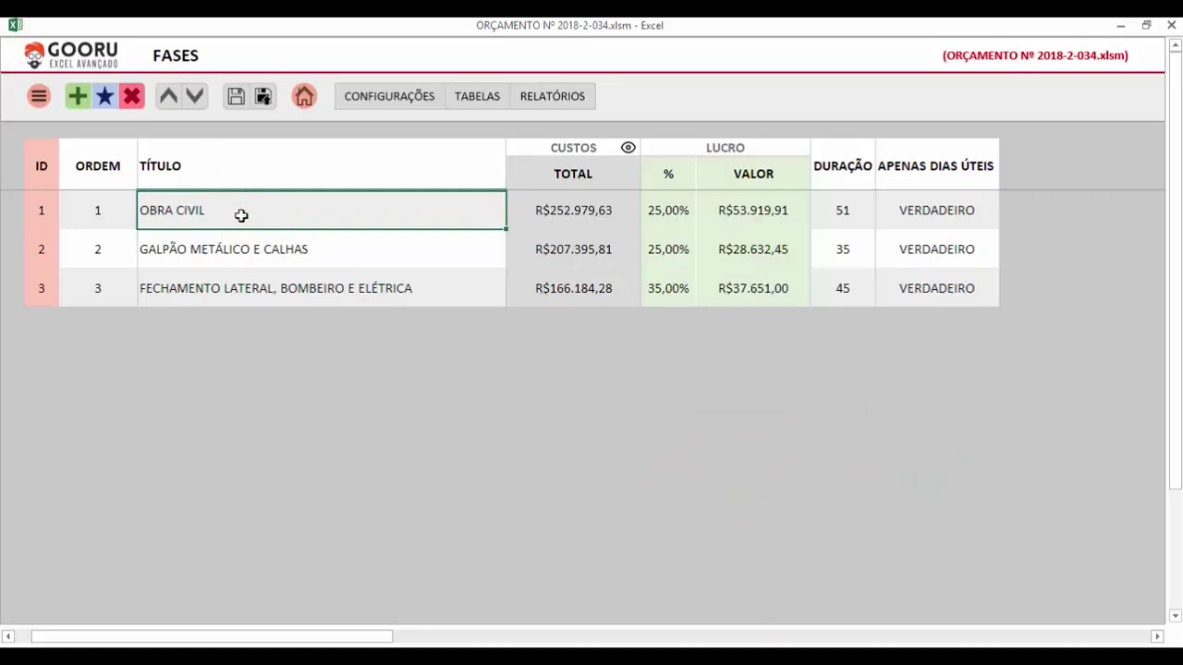
click(523, 204)
click(684, 211)
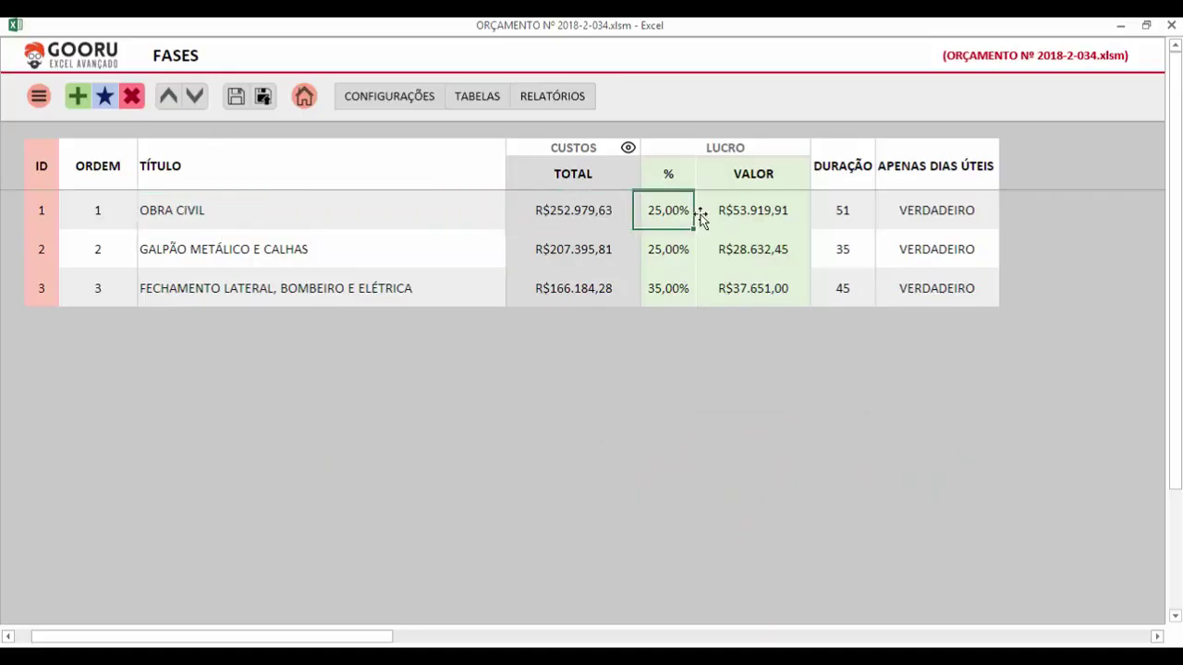
click(758, 213)
click(916, 209)
click(46, 214)
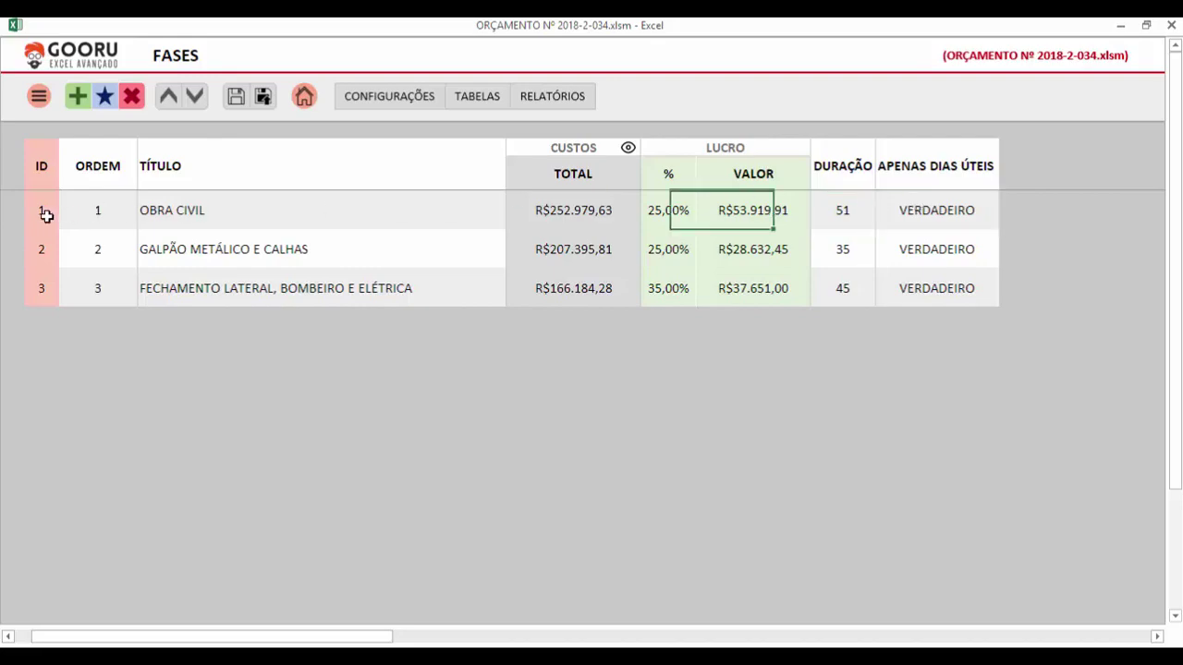
Move the OBRA CIVIL phase down to third position and back up to first
click(353, 217)
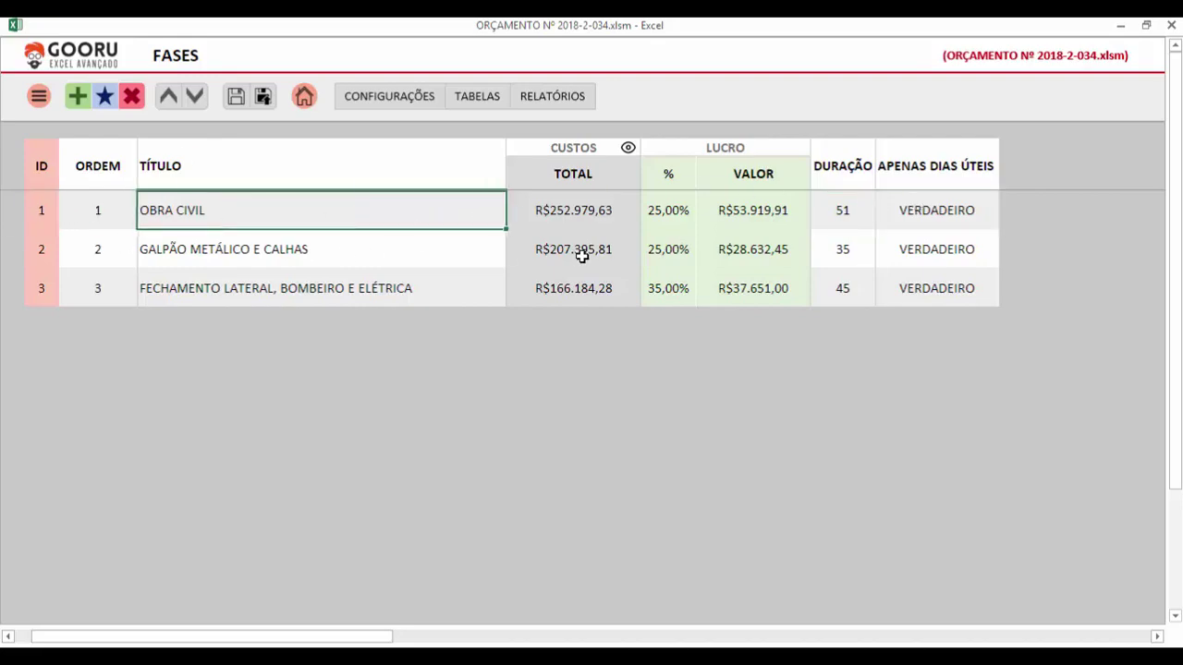
click(195, 97)
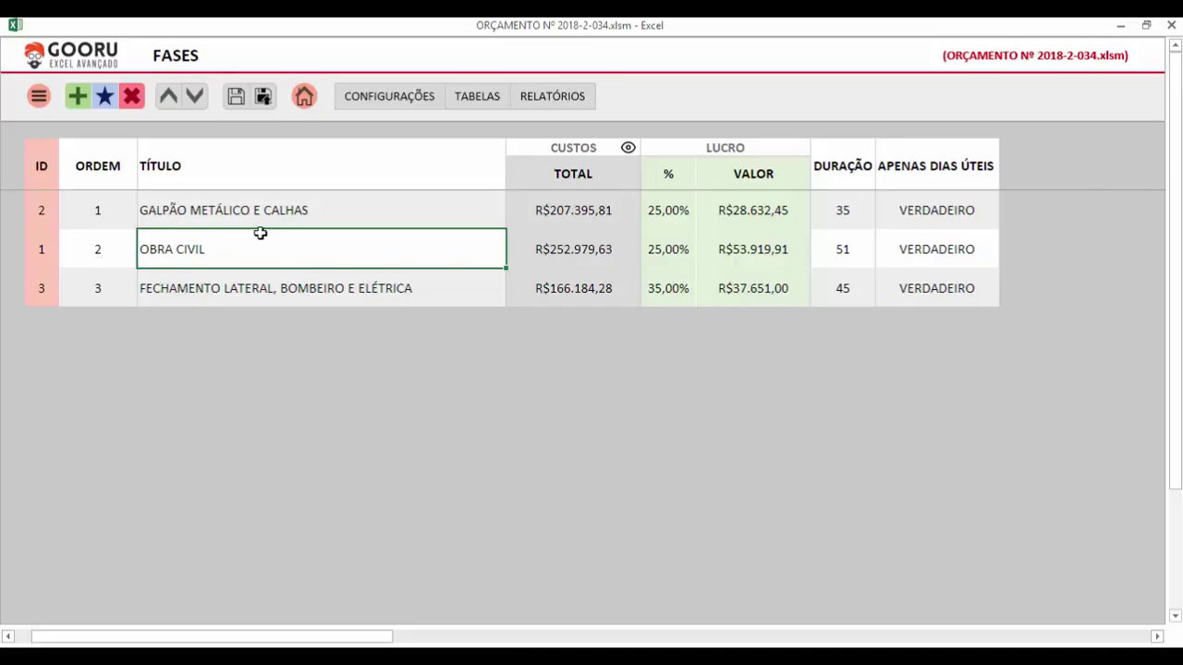
click(201, 101)
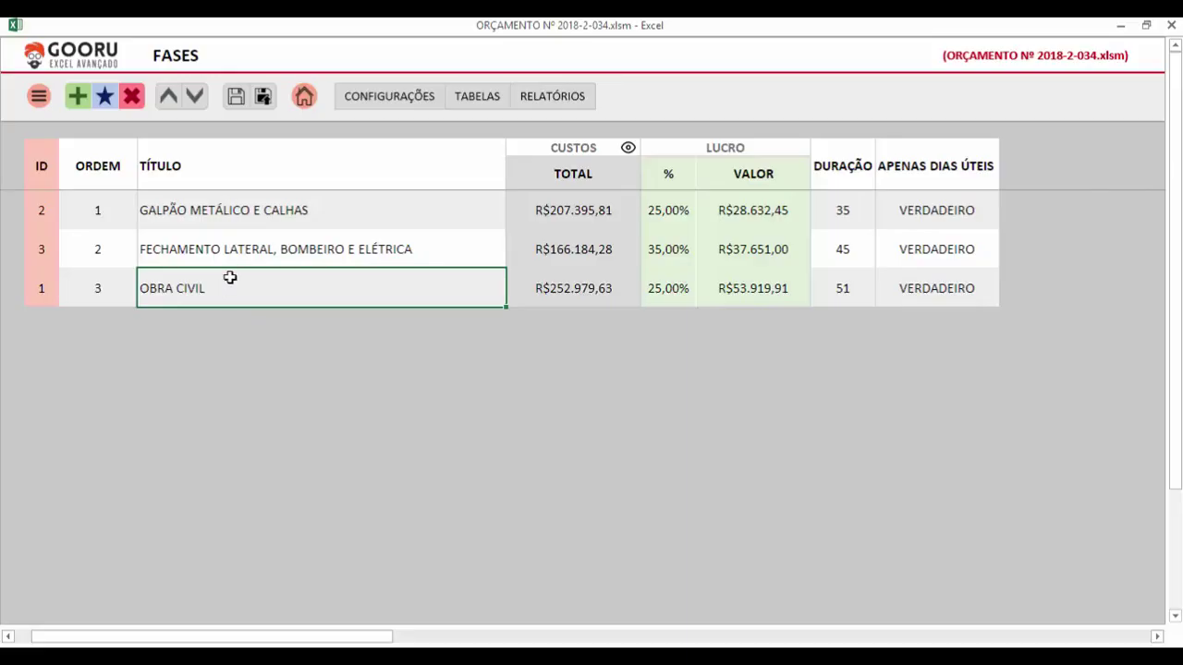
click(168, 98)
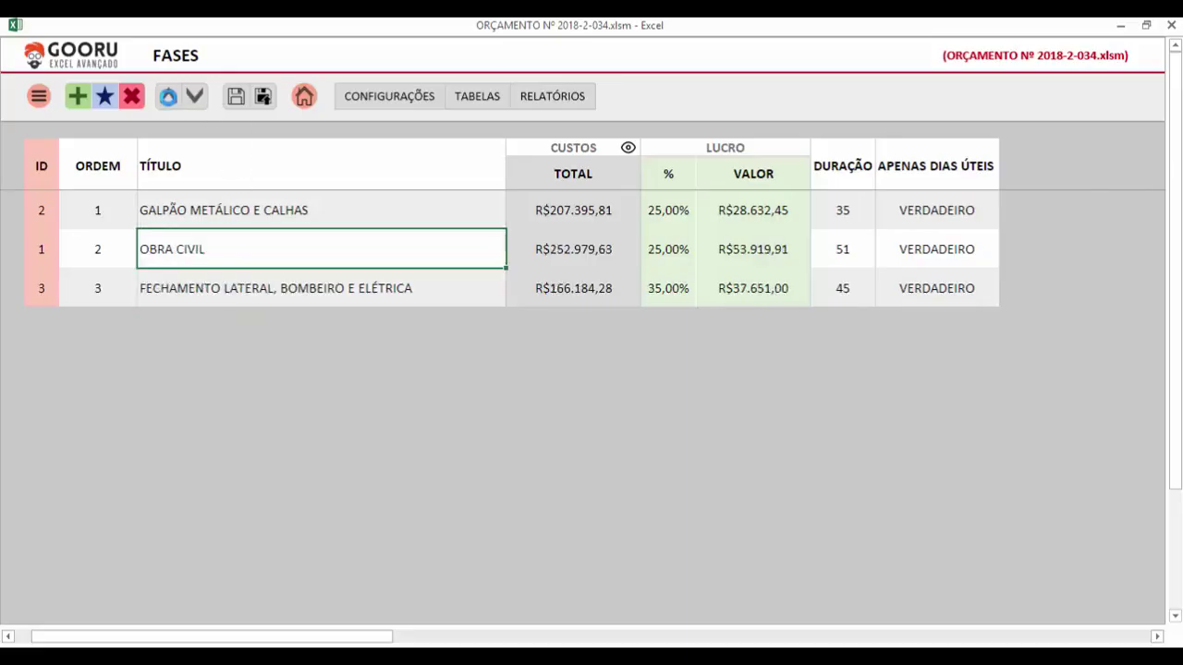
click(168, 98)
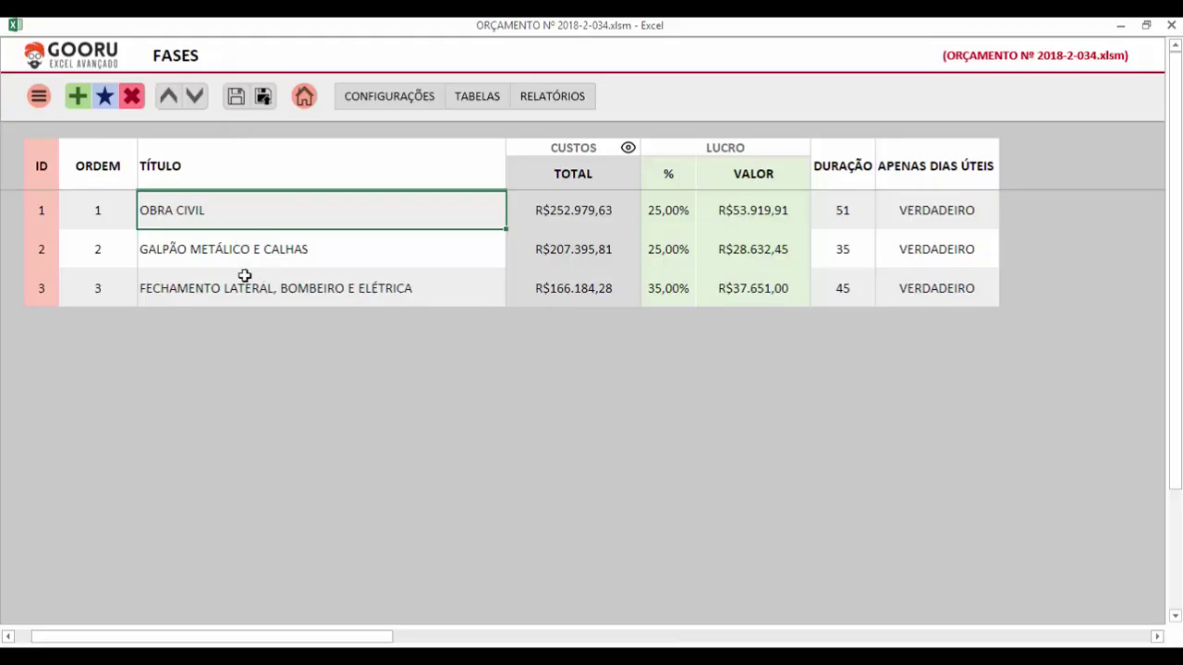
Examine the phase titles and the cost, profit and duration values in the OBRA CIVIL row
key(Down)
key(Down)
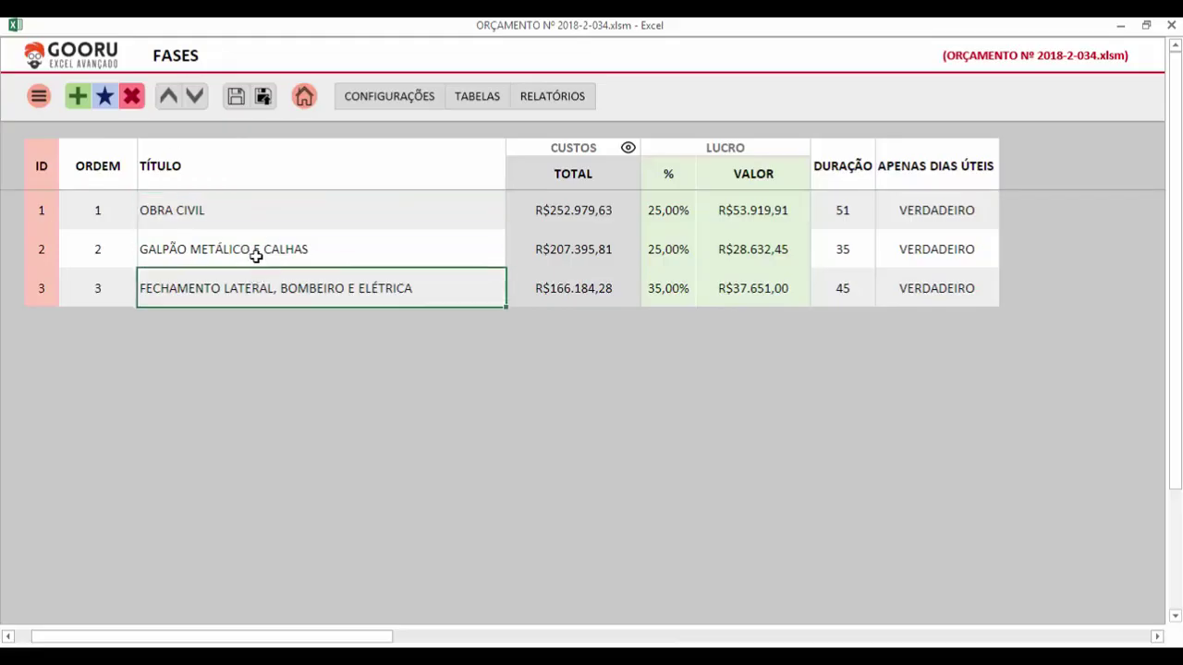
click(256, 256)
click(242, 205)
click(245, 246)
click(407, 208)
click(538, 209)
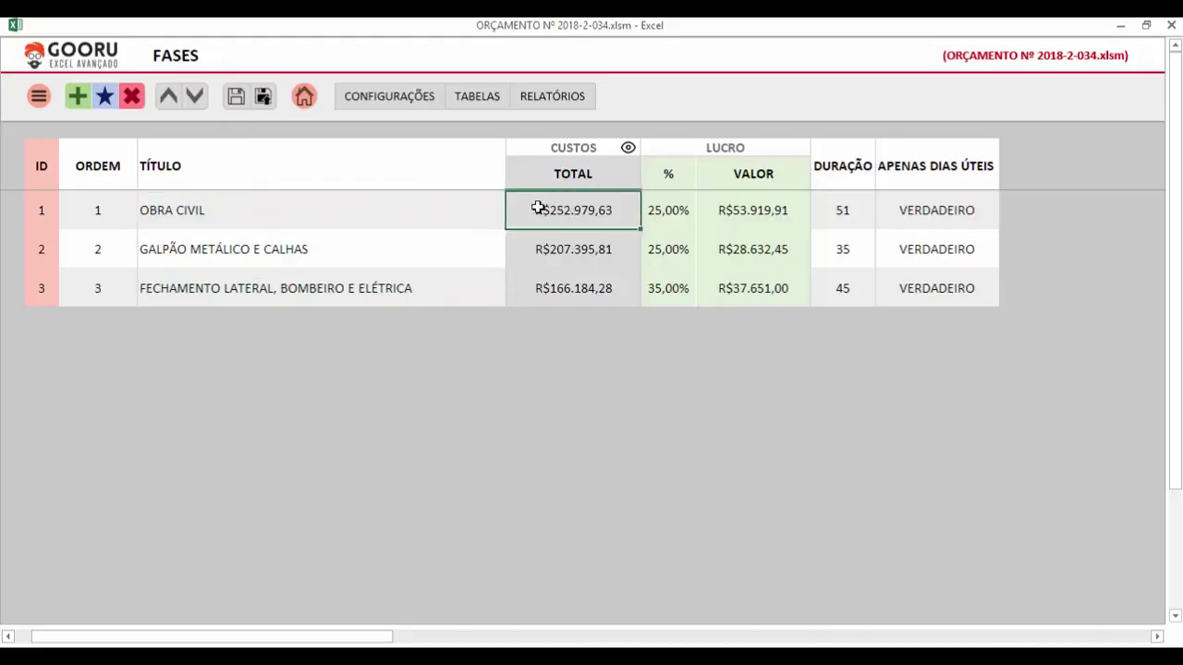
click(365, 207)
click(786, 209)
click(843, 211)
click(766, 214)
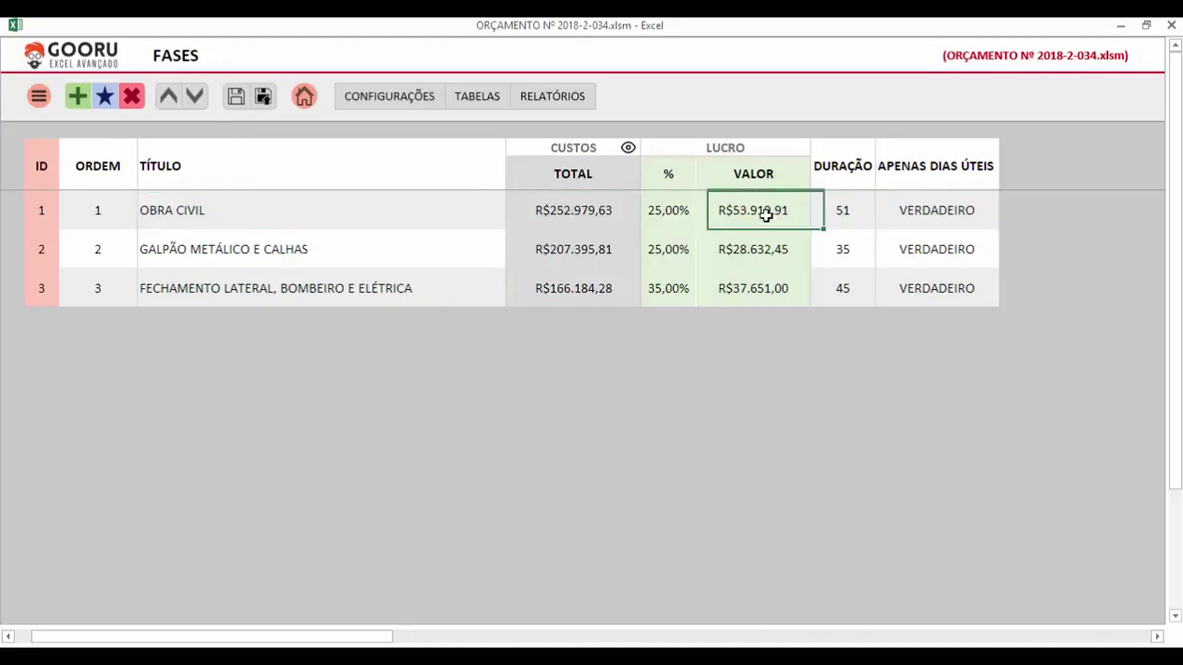
click(684, 211)
click(570, 211)
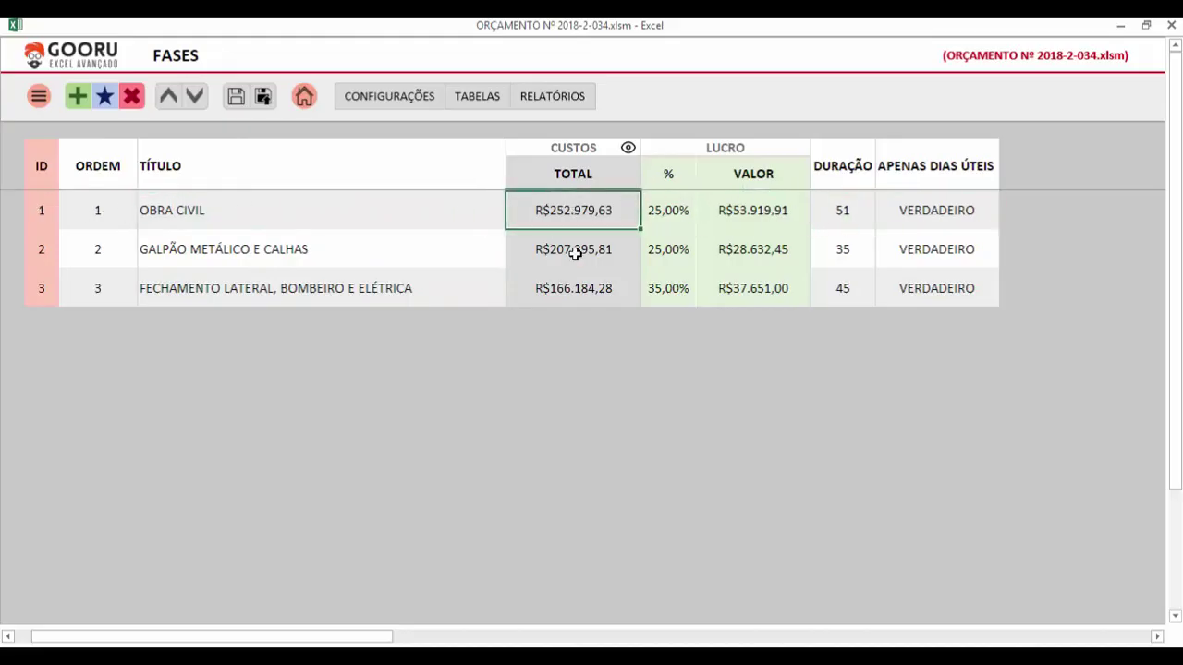
Reorder the OBRA CIVIL phase to the end of the table starting from its duration cell, and restore it to the first position
click(843, 211)
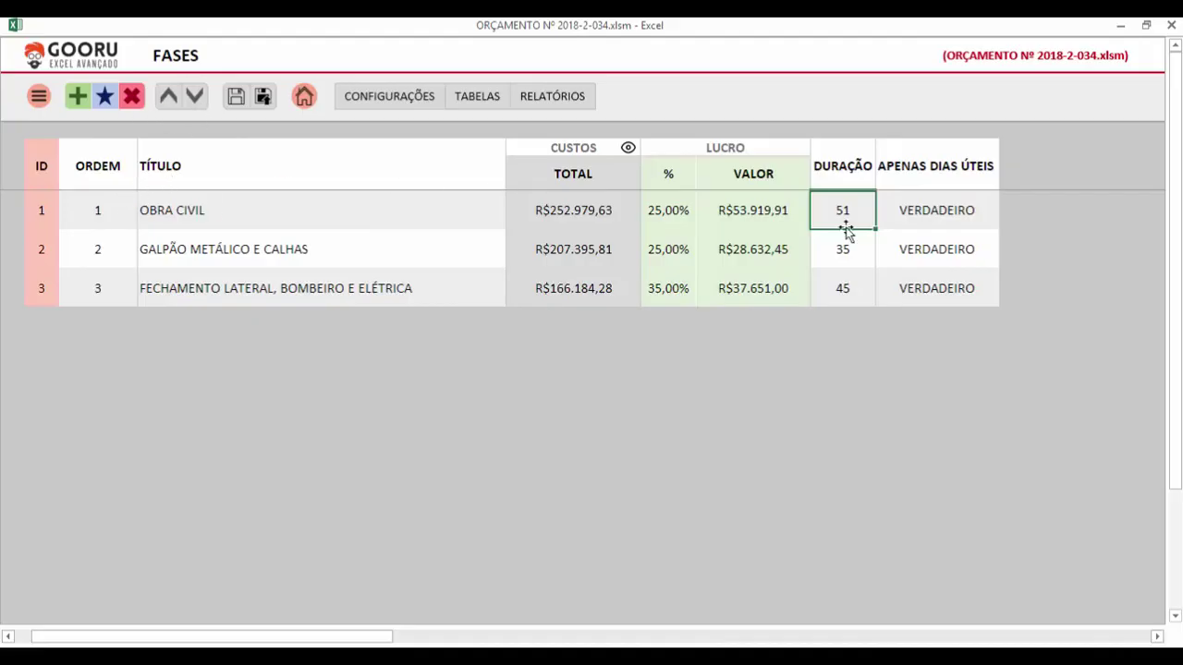
click(195, 103)
click(195, 104)
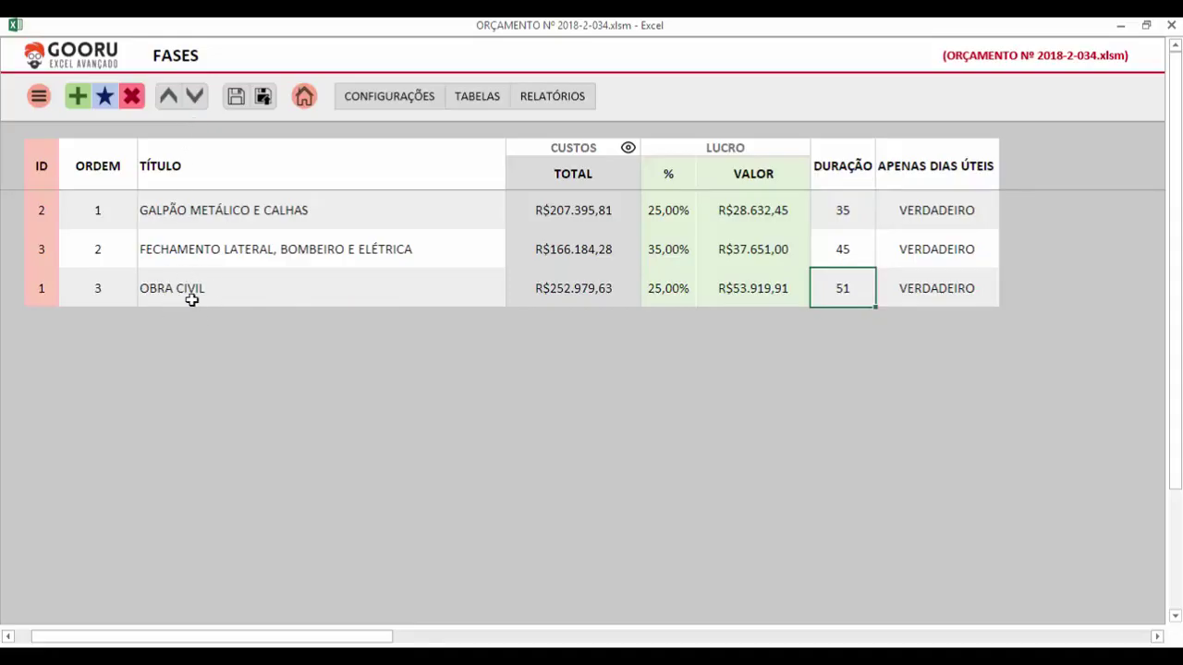
click(204, 98)
click(44, 290)
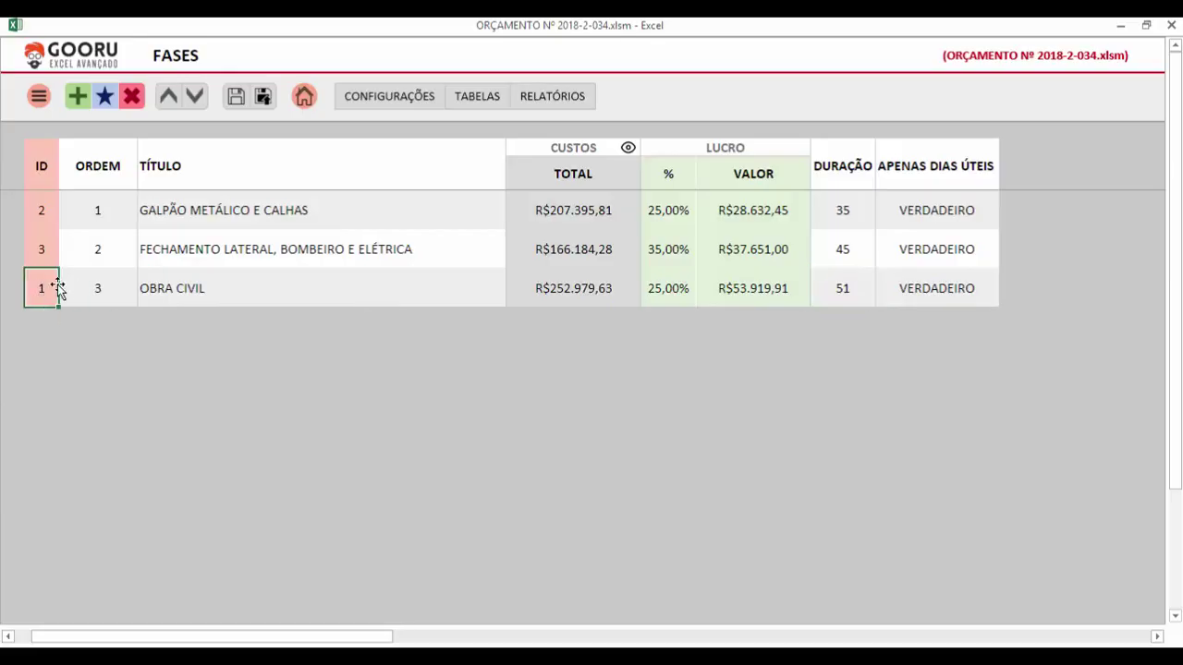
click(170, 97)
click(167, 97)
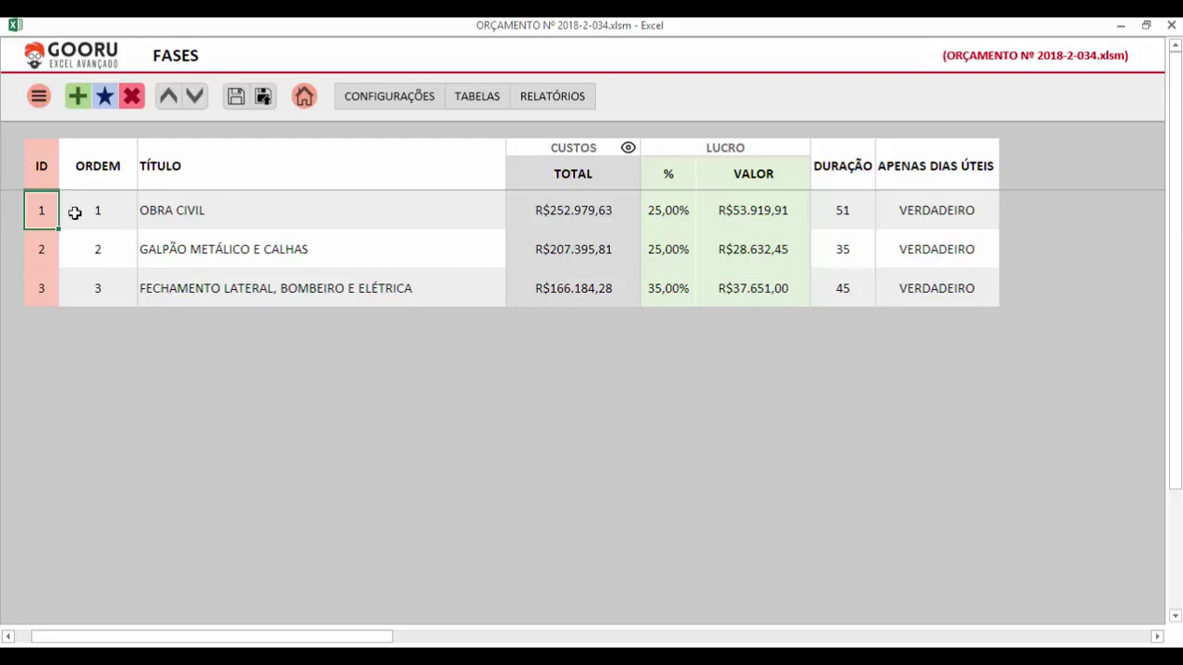
Check every column of the OBRA CIVIL phase, from ID and order through cost, profit, duration and working days
click(231, 215)
click(573, 215)
click(277, 212)
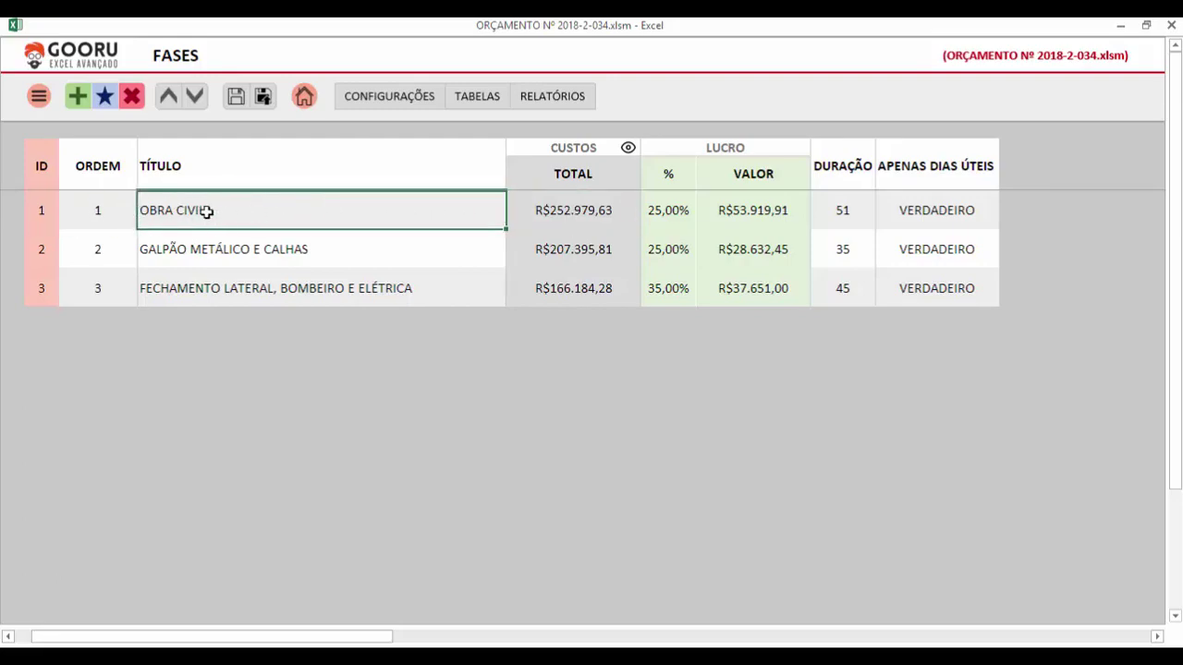
click(588, 212)
click(661, 211)
click(743, 210)
click(842, 210)
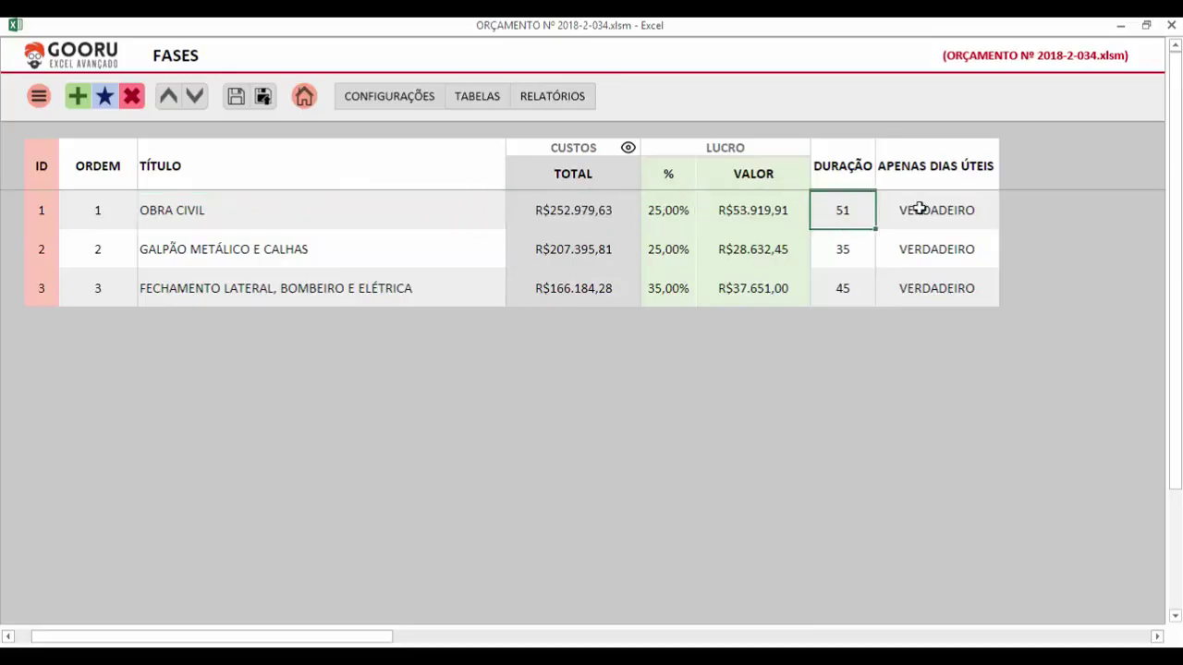
click(918, 207)
click(754, 210)
click(546, 210)
click(380, 212)
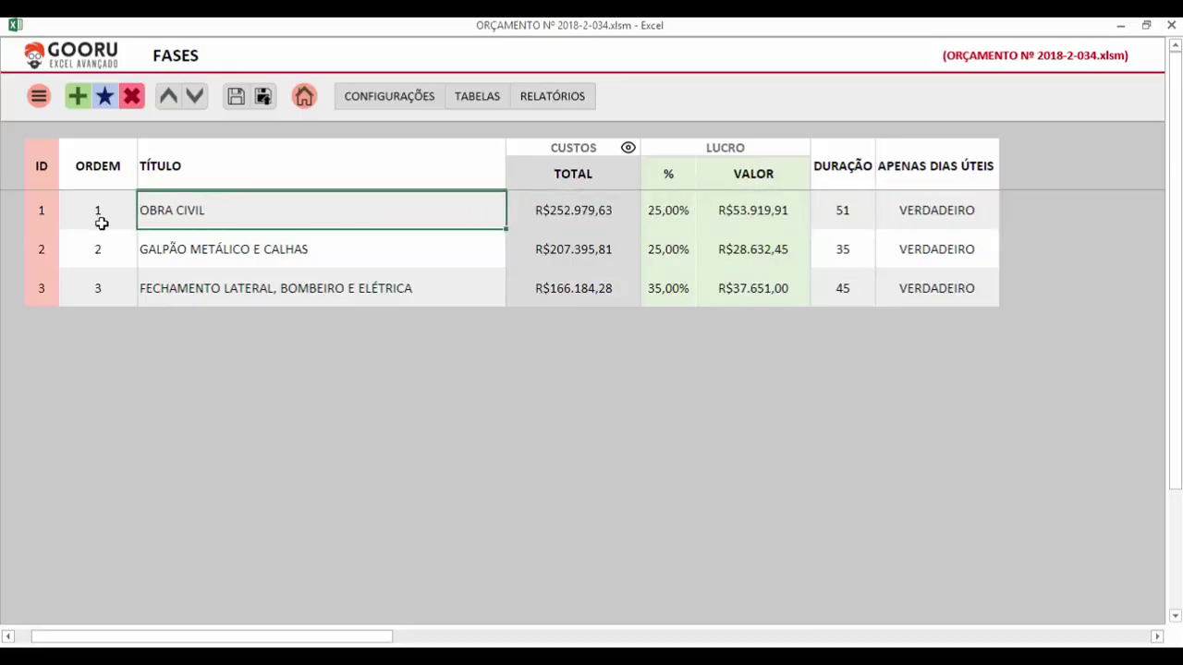
click(100, 214)
click(47, 211)
click(189, 209)
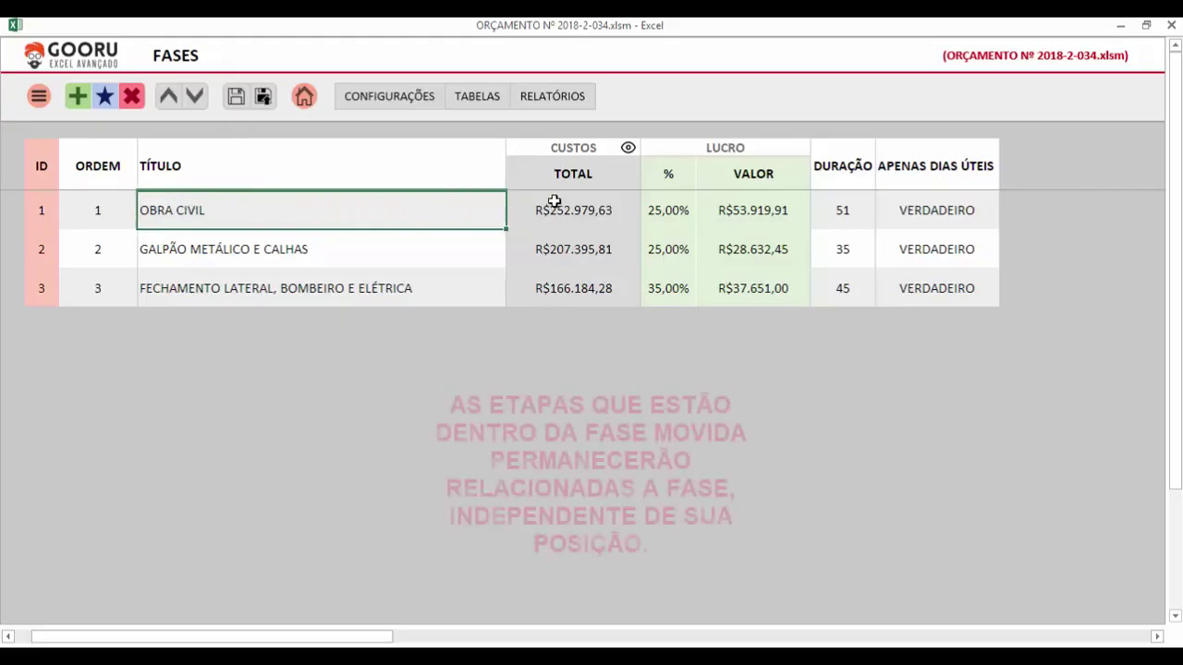